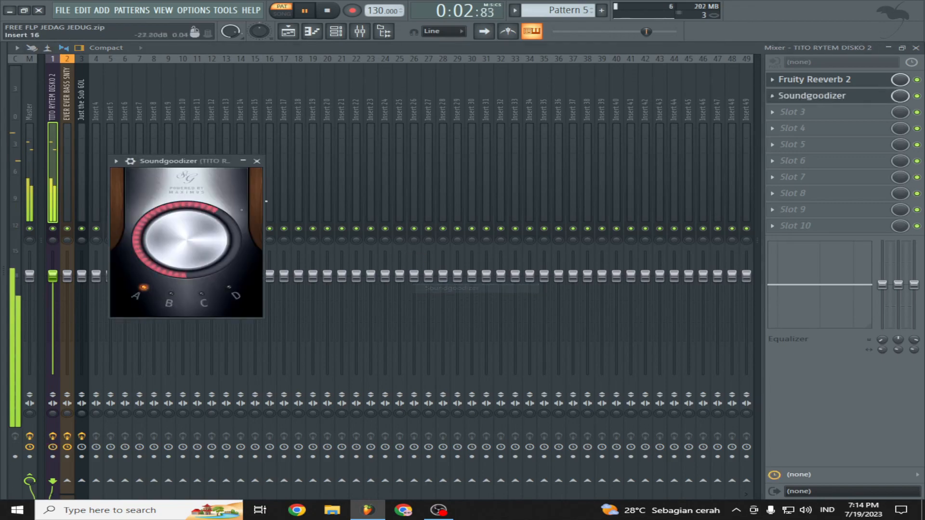
Step: Add Fruity Delay Bank with the Tin roof preset to slot 3 of the TITO RYTEM DISKO 2 mixer track and close its window
{"action": "left_click", "coordinate": [790, 113]}
{"action": "left_click", "coordinate": [468, 137]}
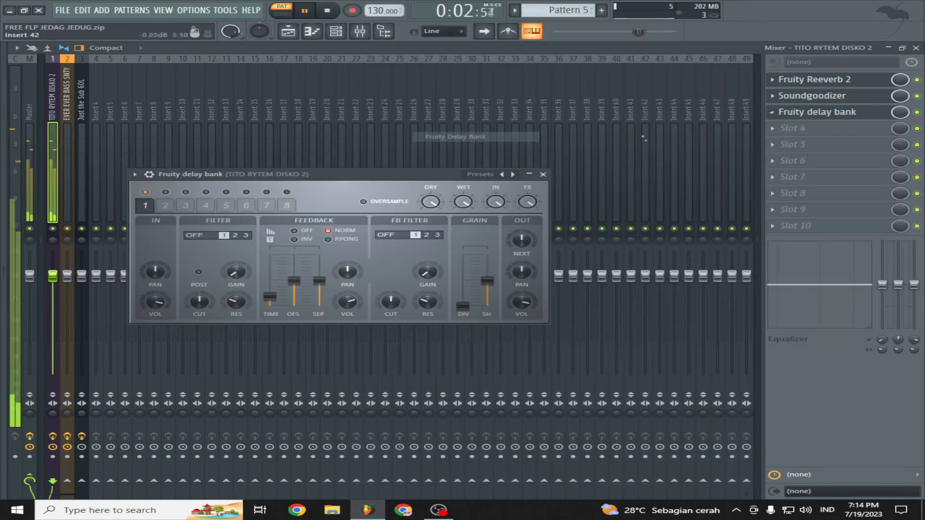
{"action": "left_click", "coordinate": [528, 176]}
{"action": "left_click", "coordinate": [541, 354]}
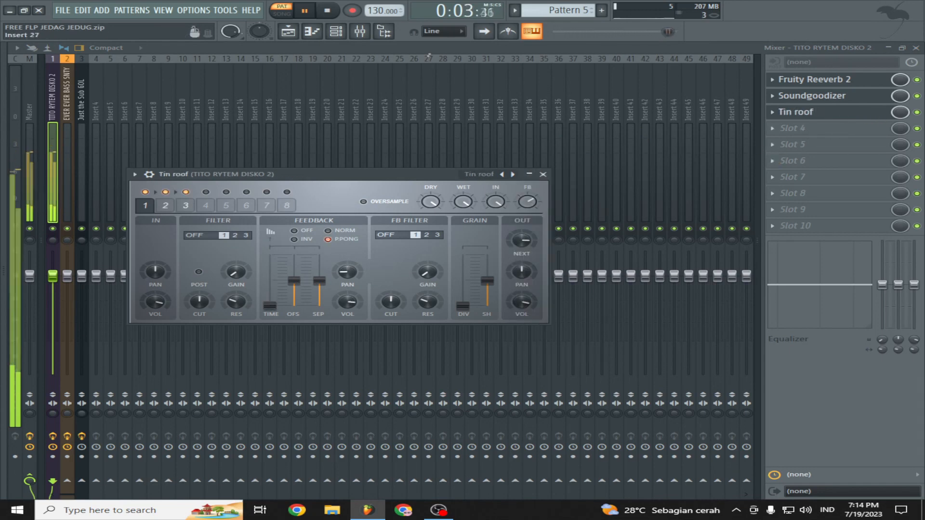
{"action": "key", "text": "Escape"}
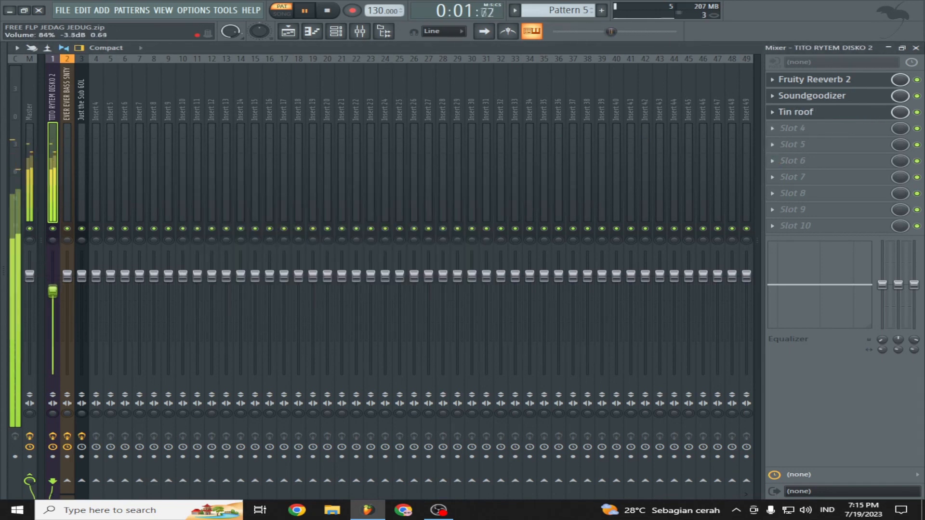
Step: Replace the Fruity Limiter in slot 10 of the Master track with Fruity Blood Overdrive
{"action": "left_click", "coordinate": [29, 90]}
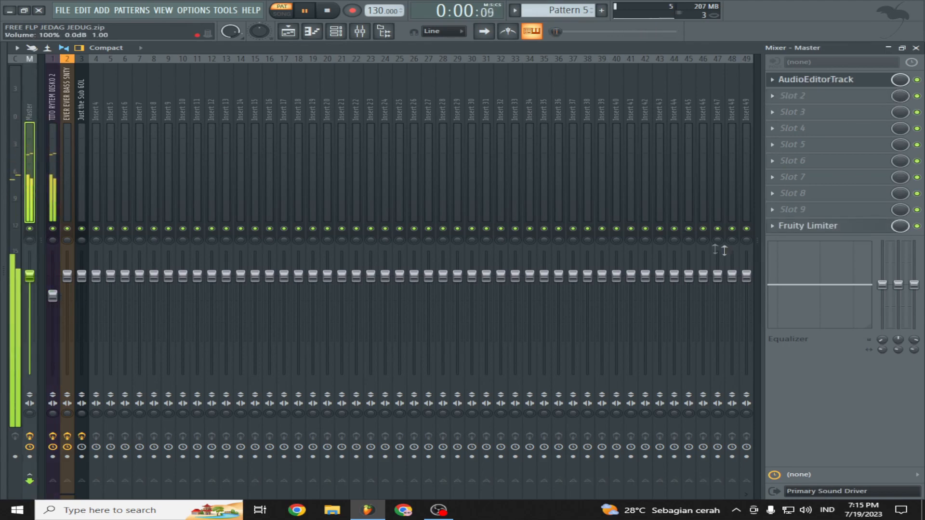
{"action": "left_click", "coordinate": [774, 227]}
{"action": "mouse_move", "coordinate": [786, 239]}
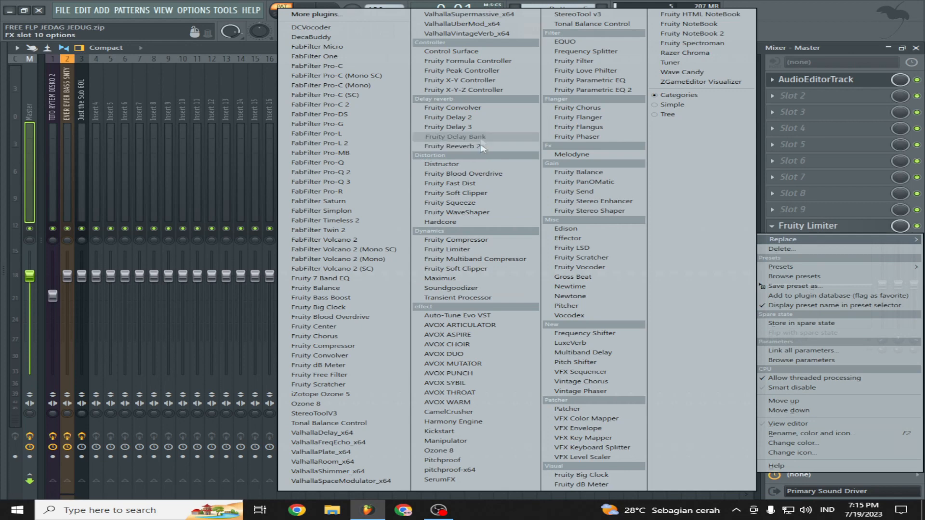
{"action": "left_click", "coordinate": [523, 179]}
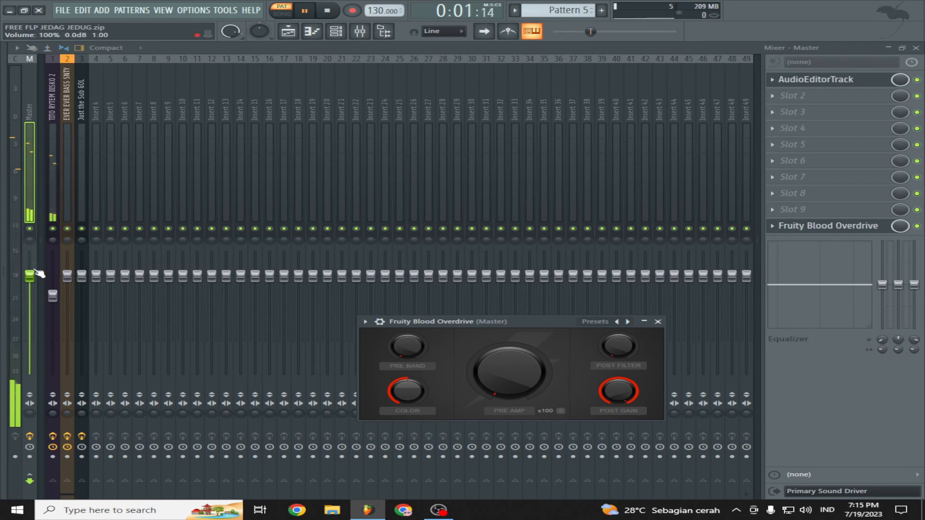
Step: Lower the volume of the TITO RYTEM DISKO 2 mixer track to about 75%
{"action": "left_click", "coordinate": [61, 116]}
{"action": "left_click", "coordinate": [53, 118]}
{"action": "left_click", "coordinate": [69, 105]}
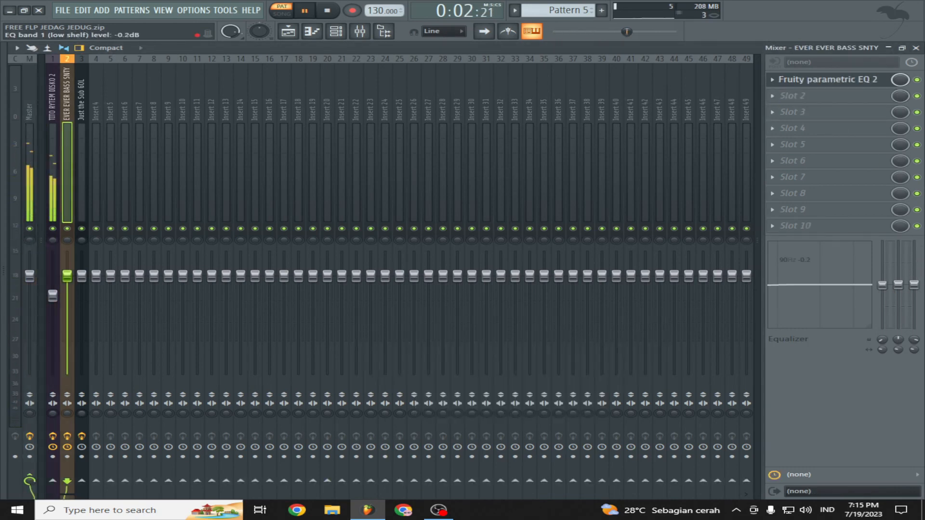
{"action": "left_click_drag", "start_coordinate": [52, 295], "coordinate": [52, 299]}
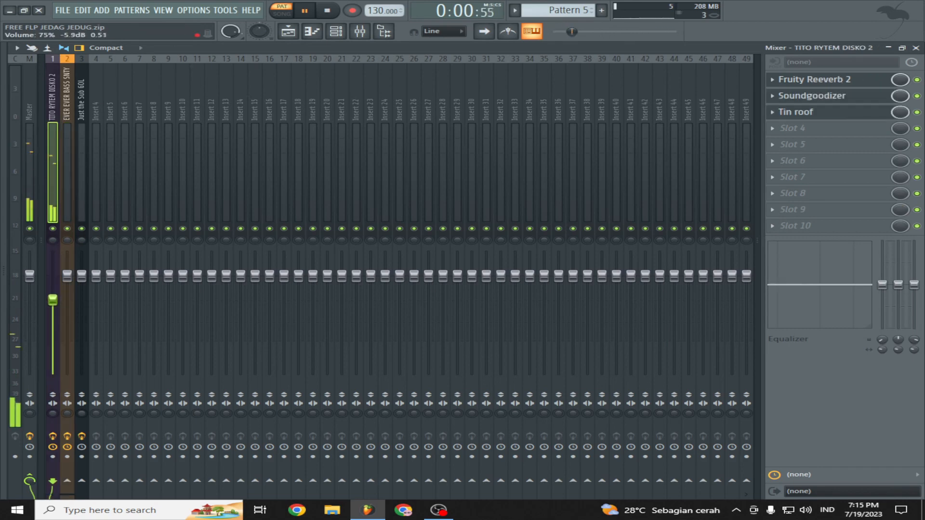
Step: Open Pattern 2's Just the Sub GOL notes in the piano roll from the playlist and play the pattern
{"action": "left_click", "coordinate": [288, 32]}
{"action": "key", "text": "space"}
{"action": "key", "text": "space"}
{"action": "key", "text": "space"}
{"action": "double_click", "coordinate": [245, 232]}
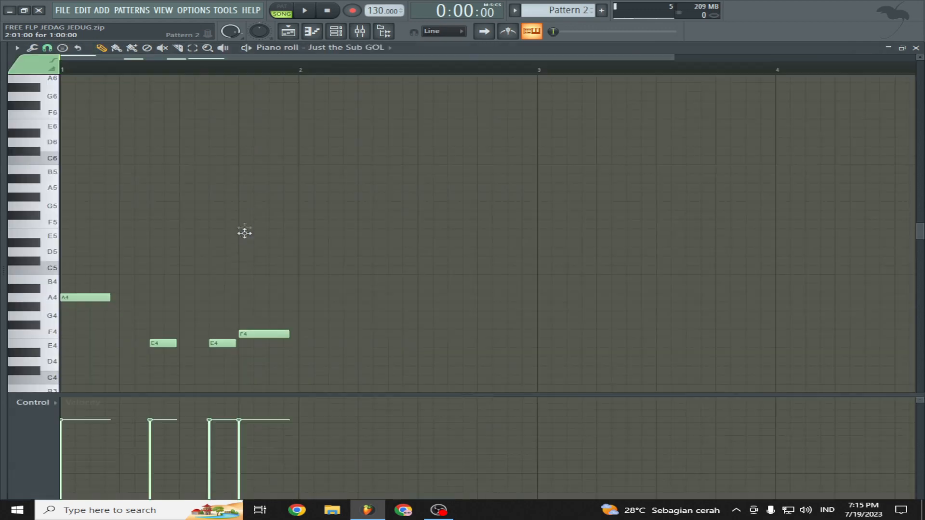
{"action": "key", "text": "space"}
Step: Lower the volume of the Just the Sub GOL channel's mixer track slightly and open its Bass boost effect
{"action": "left_click", "coordinate": [336, 32]}
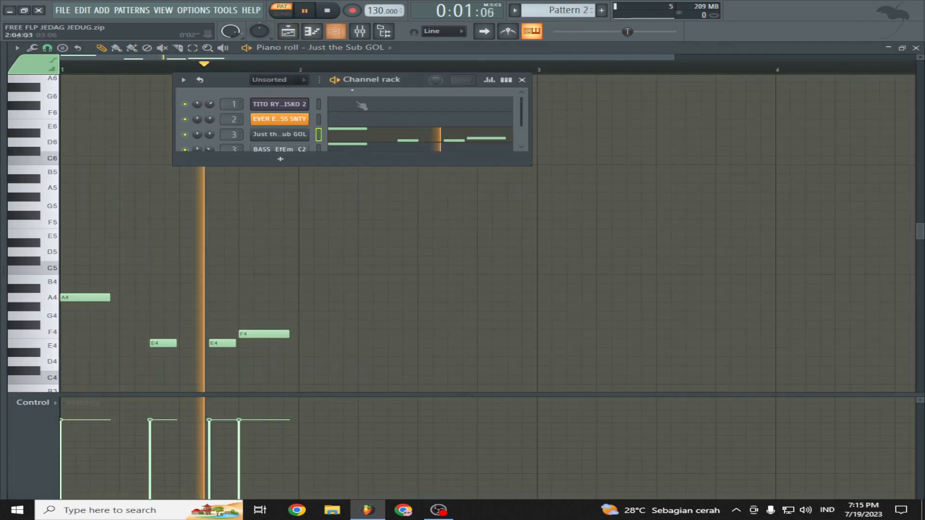
{"action": "left_click_drag", "start_coordinate": [299, 167], "coordinate": [298, 183]}
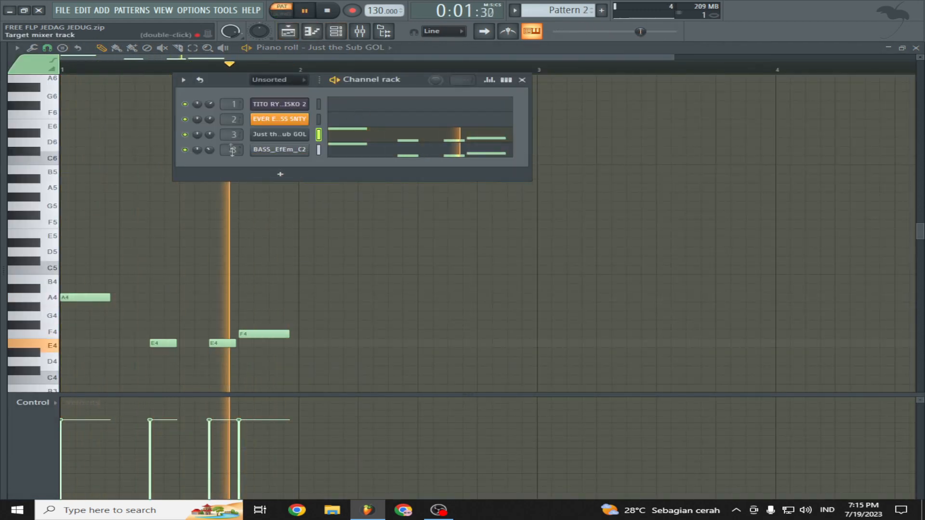
{"action": "double_click", "coordinate": [231, 134]}
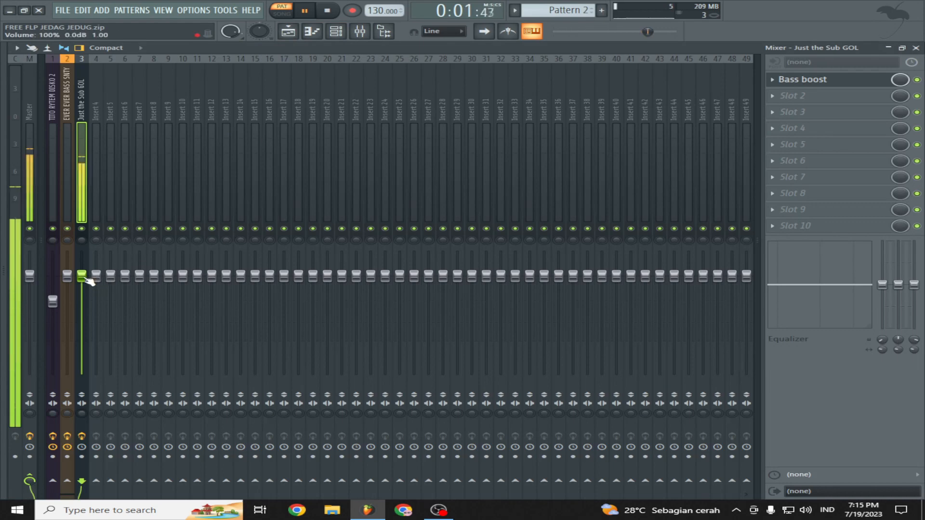
{"action": "left_click", "coordinate": [819, 82]}
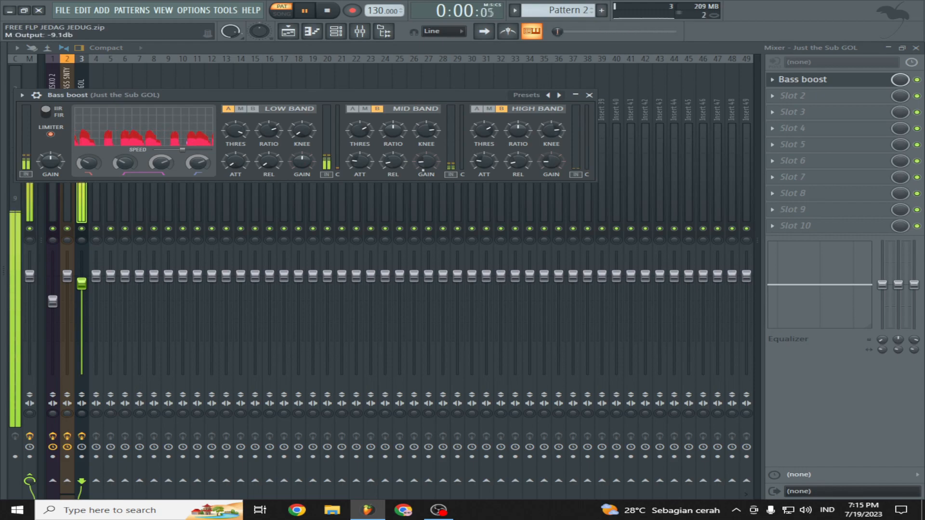
Step: Solo Track 2 in the playlist and loop playback over bar 10
{"action": "left_click", "coordinate": [297, 31]}
{"action": "left_click_drag", "start_coordinate": [192, 58], "coordinate": [305, 60]}
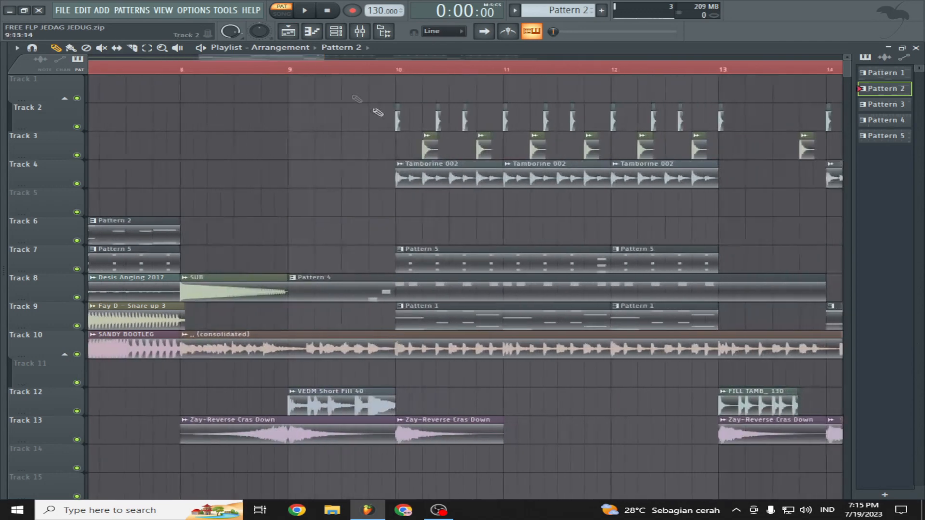
{"action": "right_click", "coordinate": [77, 127]}
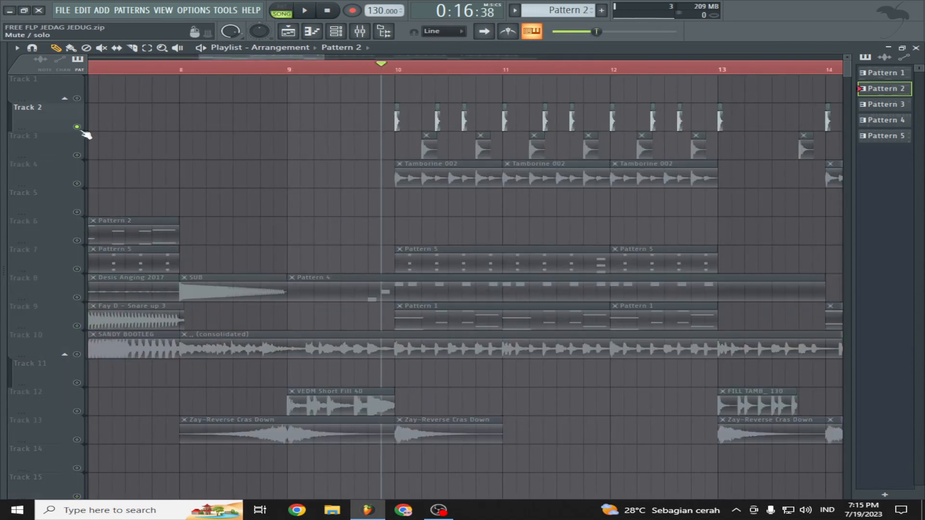
{"action": "left_click", "coordinate": [398, 117]}
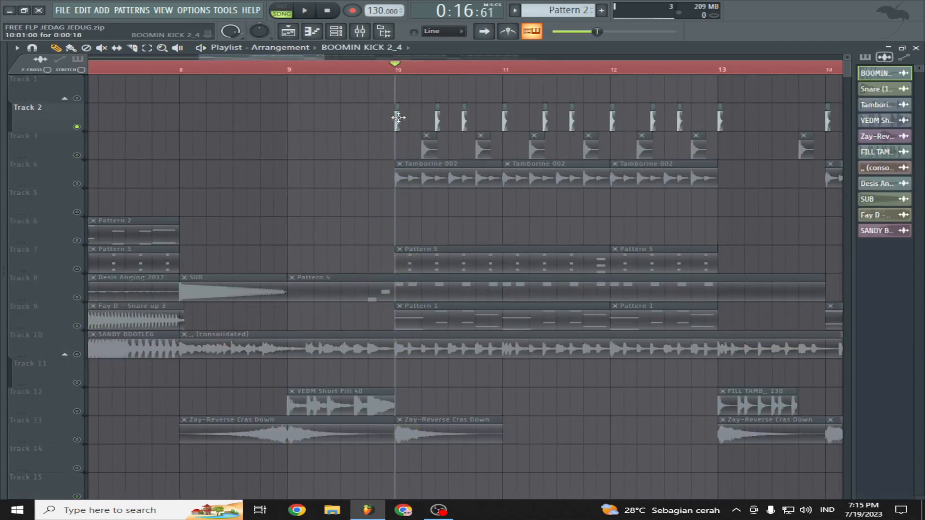
{"action": "left_click_drag", "start_coordinate": [406, 81], "coordinate": [460, 72]}
{"action": "key", "text": "space"}
Step: Route the BOOMIN KICK 2_4 sample to mixer track 4 and load Fruity Parametric EQ 2 with the Kick preset in slot 1
{"action": "double_click", "coordinate": [396, 121]}
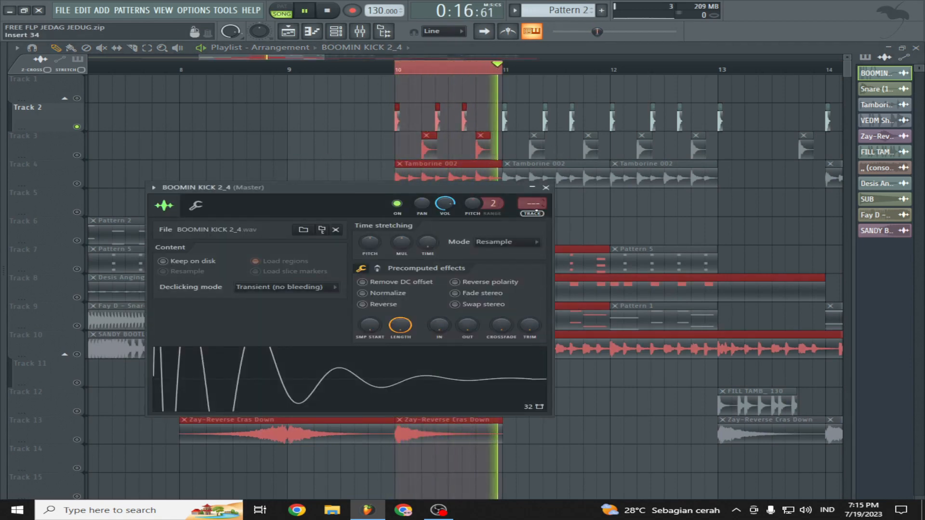
{"action": "left_click", "coordinate": [535, 212]}
{"action": "left_click", "coordinate": [773, 80]}
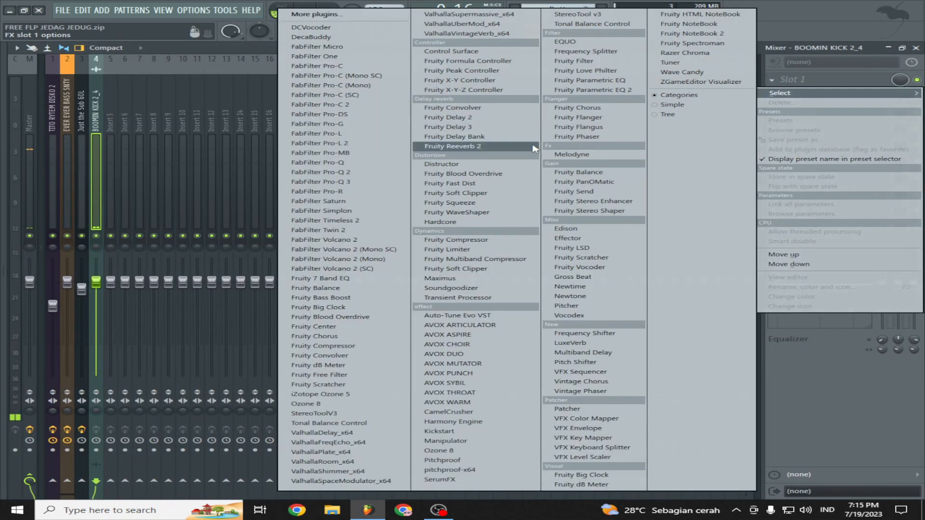
{"action": "left_click", "coordinate": [595, 90]}
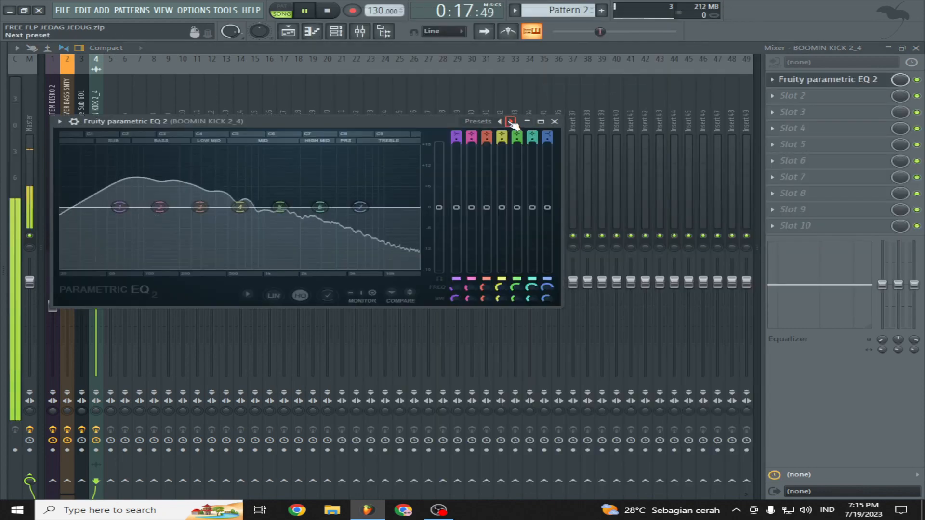
{"action": "right_click", "coordinate": [510, 121]}
{"action": "left_click", "coordinate": [529, 193]}
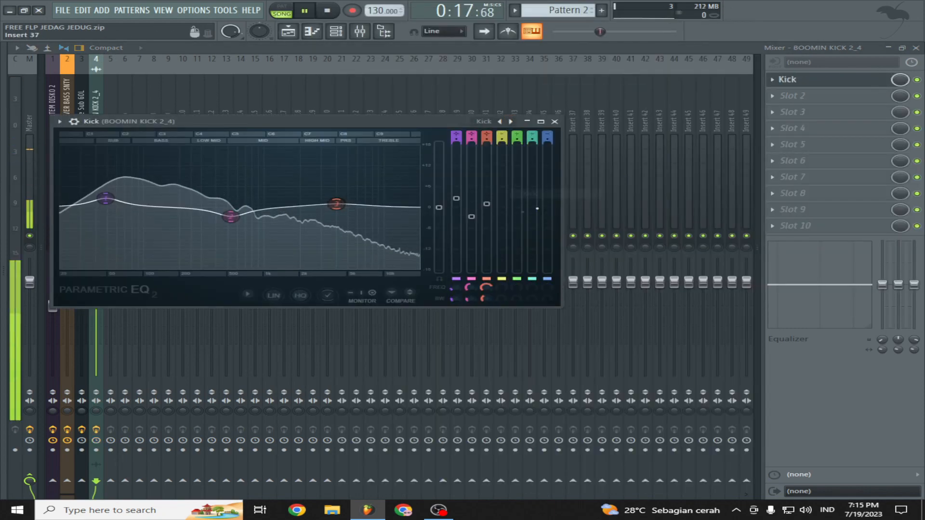
Step: Add Effector with the Reverb effect to slot 2 of the kick's mixer track and restart playback with the mixer showing
{"action": "left_click", "coordinate": [776, 96]}
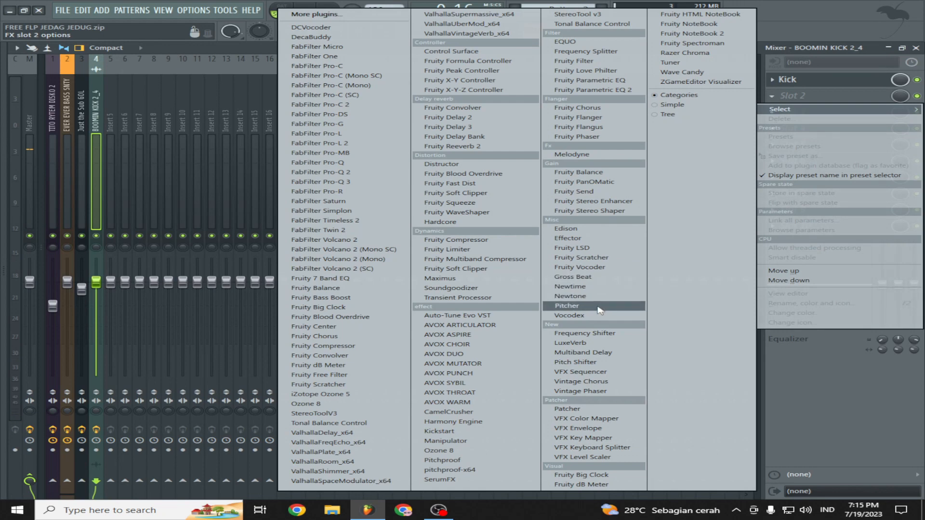
{"action": "left_click", "coordinate": [578, 238]}
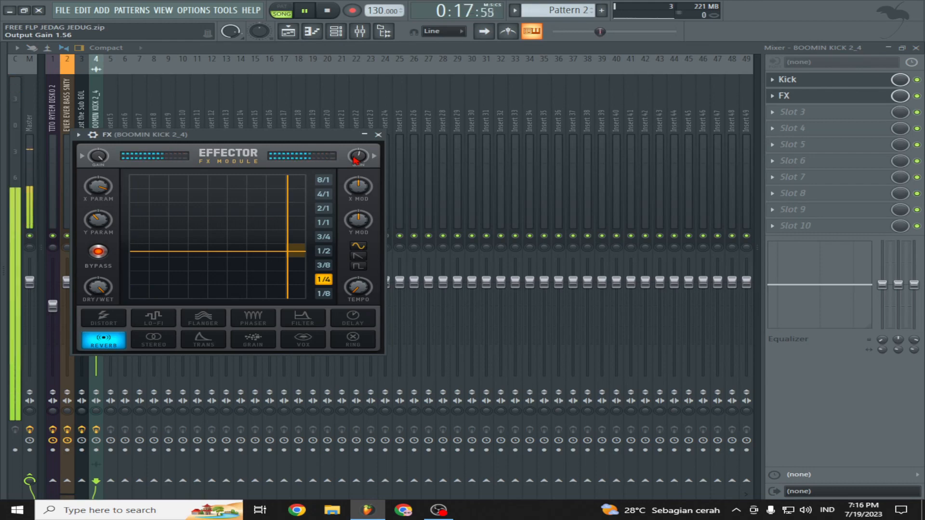
{"action": "left_click", "coordinate": [336, 32]}
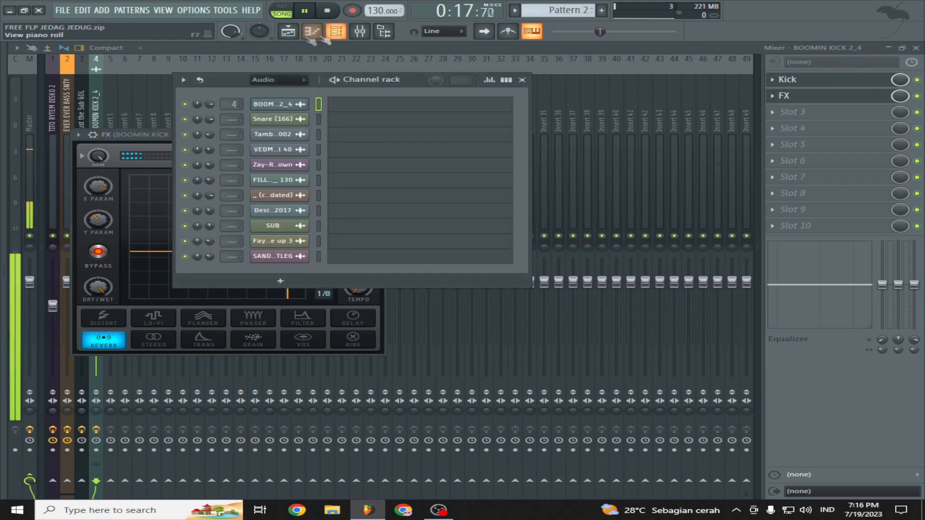
{"action": "left_click", "coordinate": [288, 31]}
{"action": "key", "text": "space"}
{"action": "left_click", "coordinate": [359, 31]}
{"action": "key", "text": "space"}
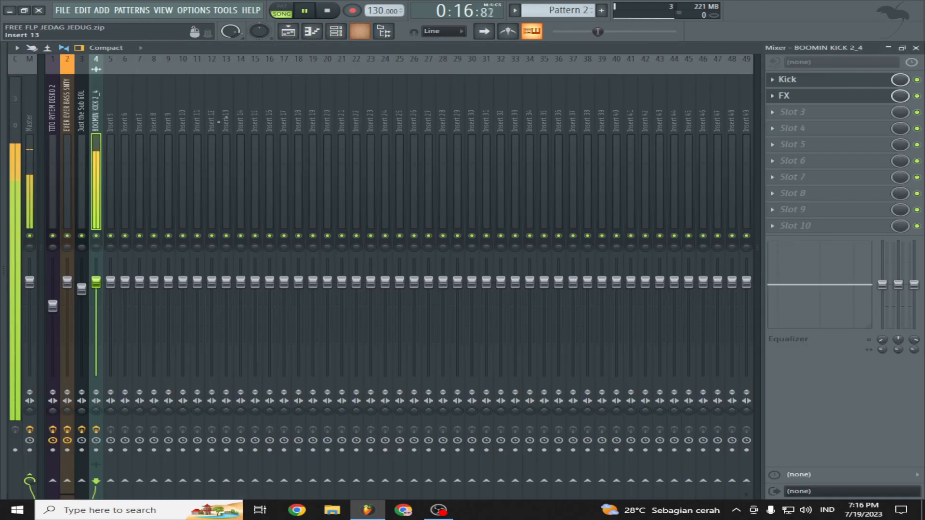
Step: Lower the volume of the BOOMIN KICK 2_4 mixer track to 67%
{"action": "left_click", "coordinate": [31, 150]}
{"action": "left_click", "coordinate": [97, 120]}
{"action": "left_click_drag", "start_coordinate": [97, 282], "coordinate": [97, 313]}
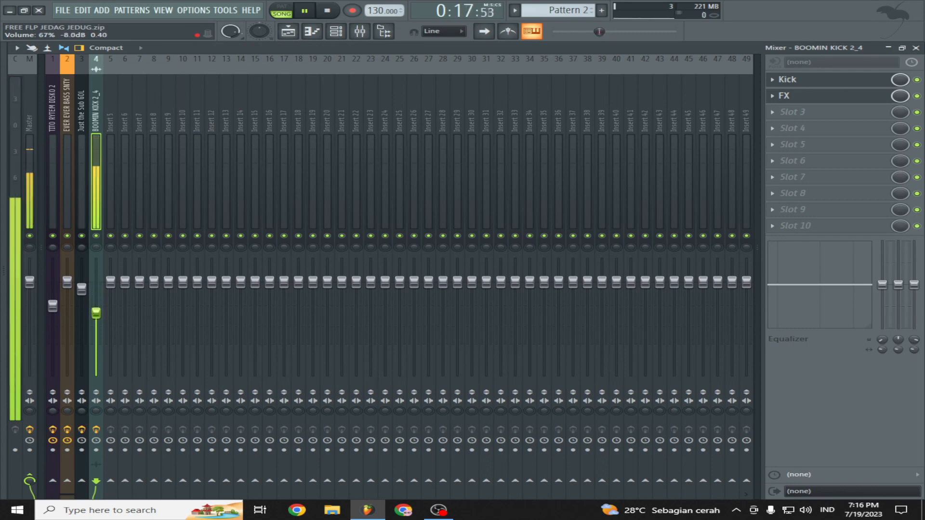
Step: Boost the BOOMIN KICK 2_4 sample's gain by 5%, remove its DC offset, normalize it and add a slight fade-out
{"action": "key", "text": "F5"}
{"action": "key", "text": "space"}
{"action": "double_click", "coordinate": [463, 118]}
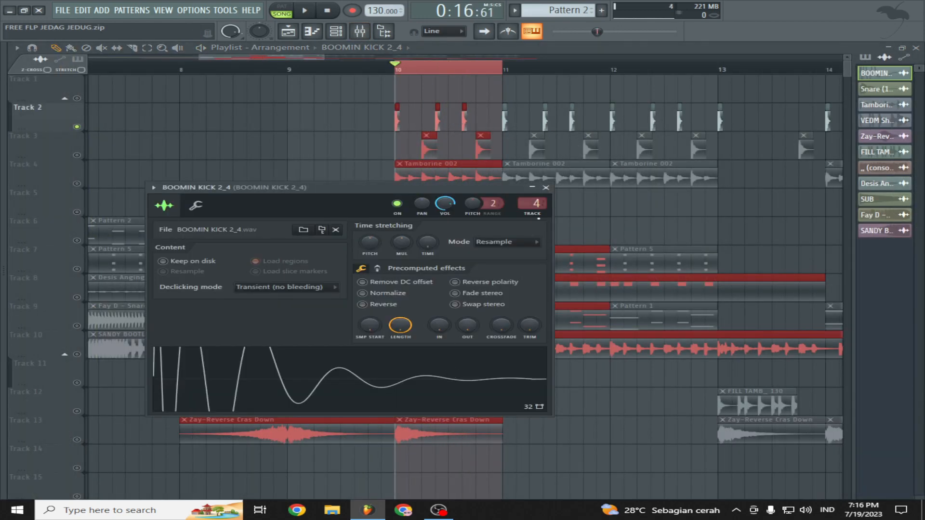
{"action": "left_click", "coordinate": [378, 269]}
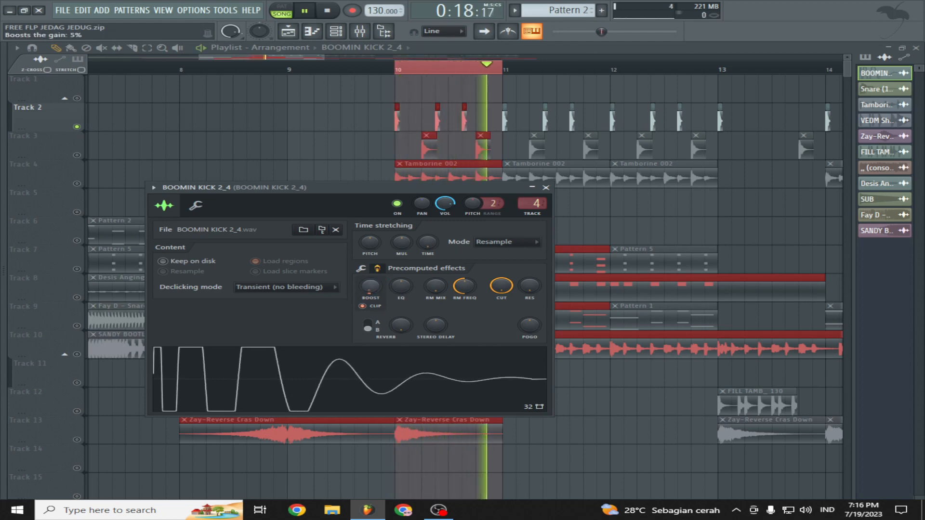
{"action": "left_click", "coordinate": [369, 272]}
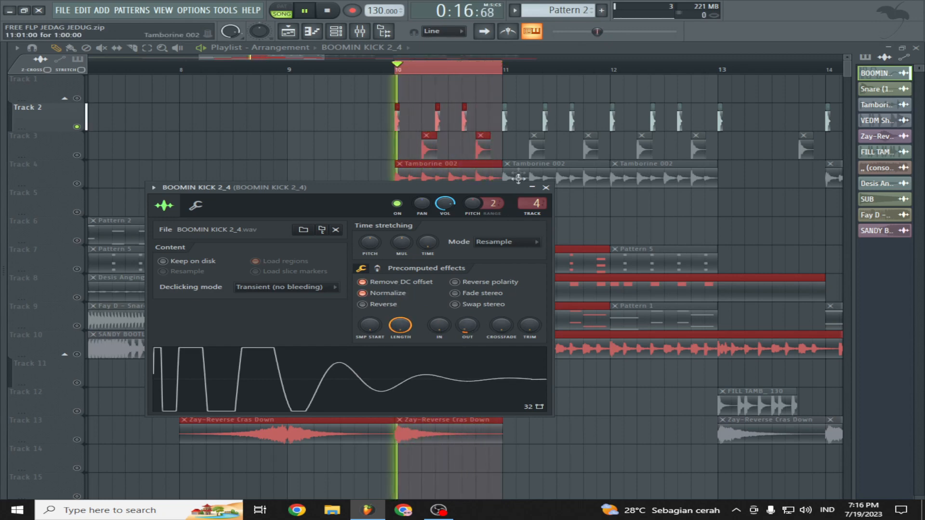
{"action": "left_click", "coordinate": [546, 188]}
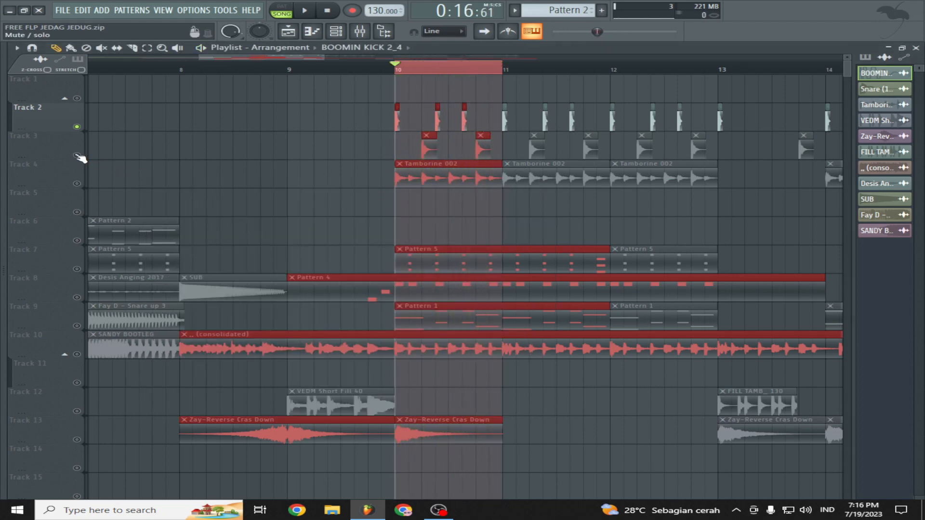
Step: Route Track 3's Snare (166) sample to mixer track 5 and equalize it to -4.2 at 90 Hz, 0.8 at 1.5k and -1.3 at 8.0k
{"action": "double_click", "coordinate": [431, 148]}
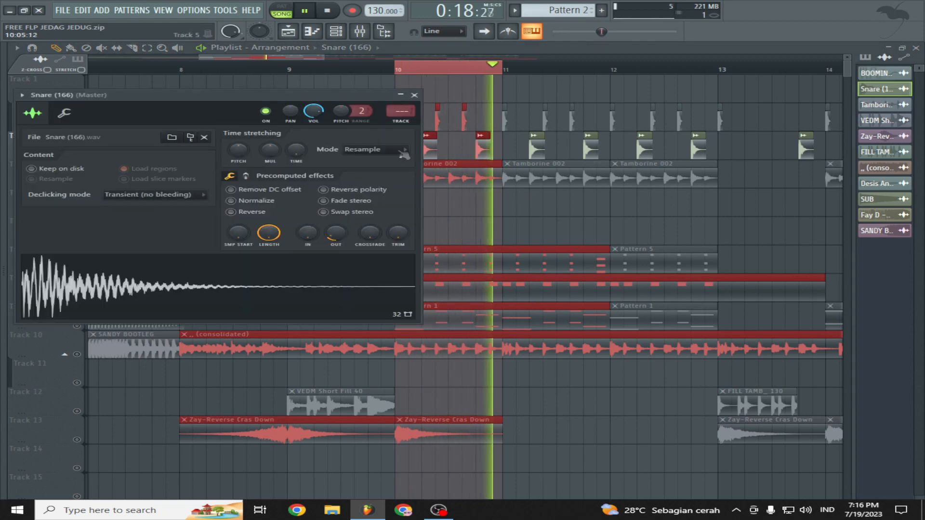
{"action": "left_click", "coordinate": [404, 123]}
{"action": "mouse_move", "coordinate": [915, 292]}
{"action": "left_mouse_down"}
{"action": "mouse_move", "coordinate": [882, 292]}
{"action": "mouse_move", "coordinate": [915, 290]}
{"action": "left_mouse_up"}
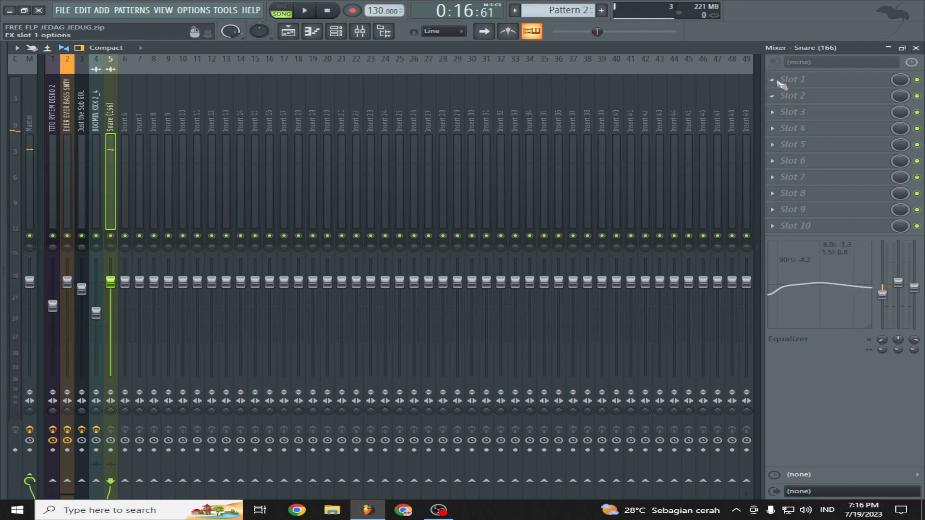
Step: Add Fruity Reeverb 2 with the Small Studio preset to slot 1 of the snare's mixer track and lower its wet level slightly
{"action": "left_click", "coordinate": [777, 82]}
{"action": "left_click", "coordinate": [481, 146]}
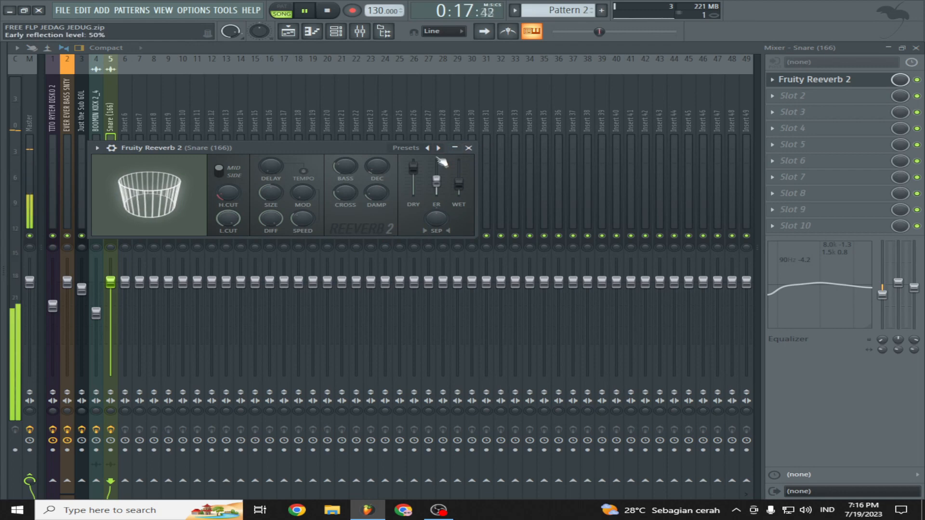
{"action": "right_click", "coordinate": [438, 148]}
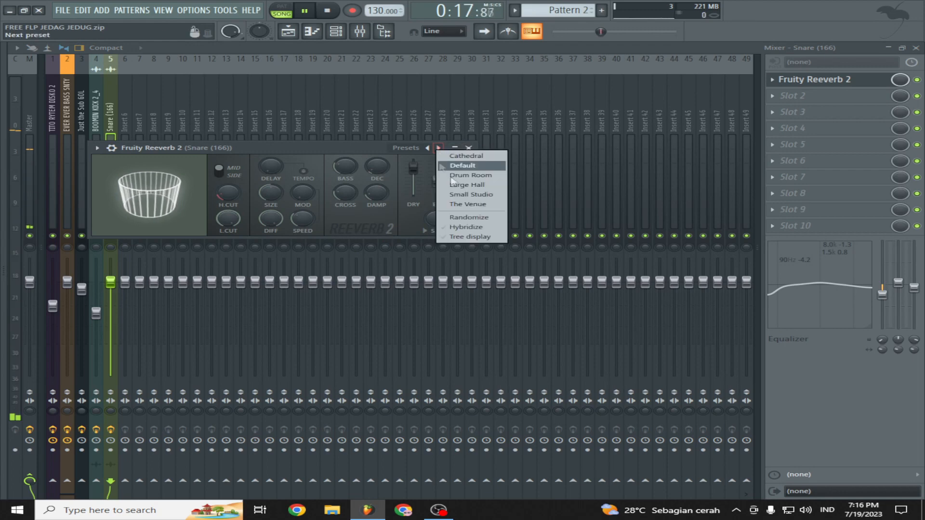
{"action": "left_click", "coordinate": [467, 203]}
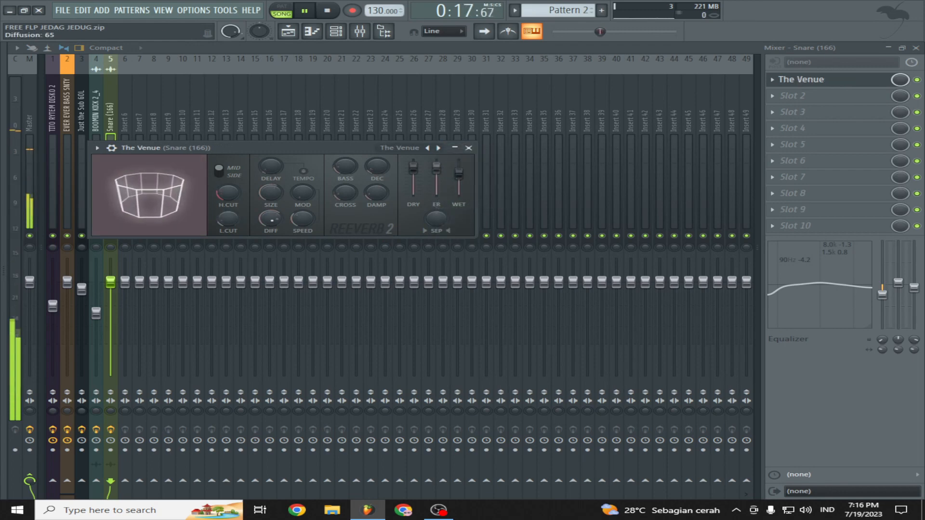
{"action": "right_click", "coordinate": [438, 148]}
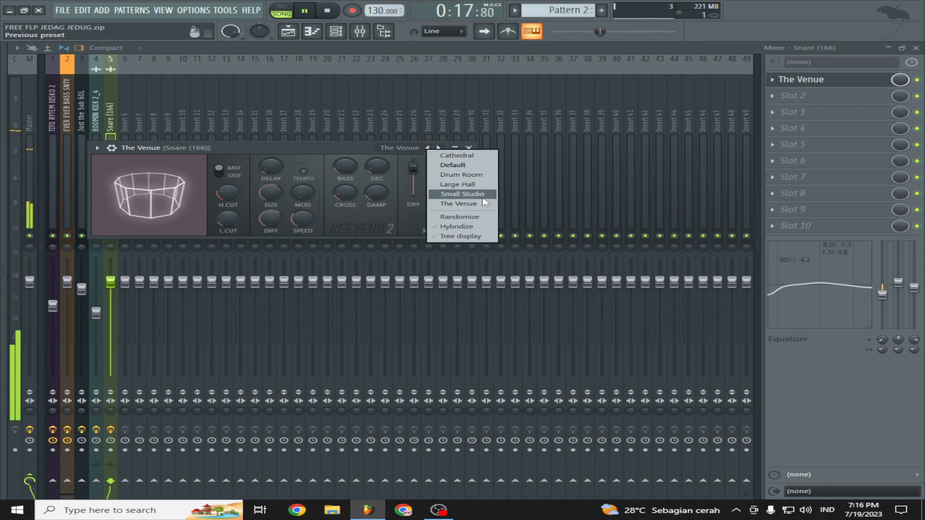
{"action": "left_click", "coordinate": [451, 198]}
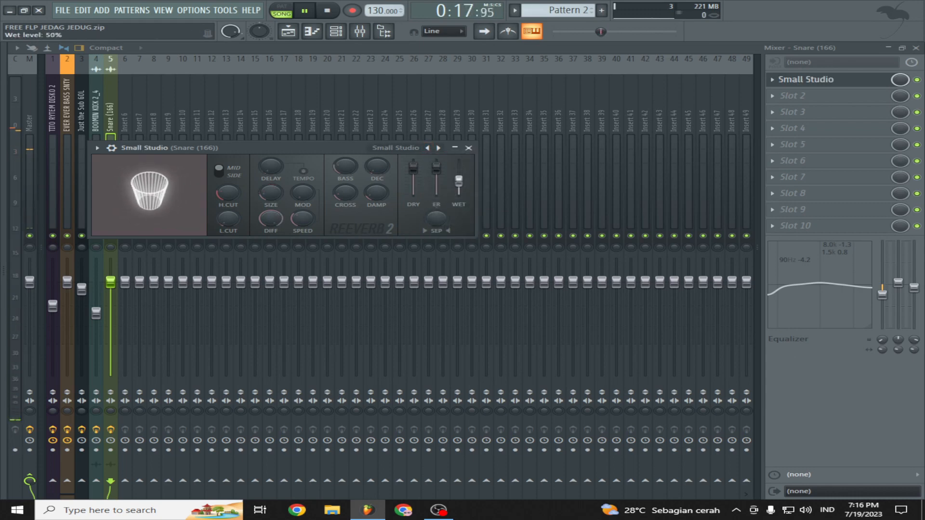
{"action": "left_click_drag", "start_coordinate": [459, 181], "coordinate": [467, 189]}
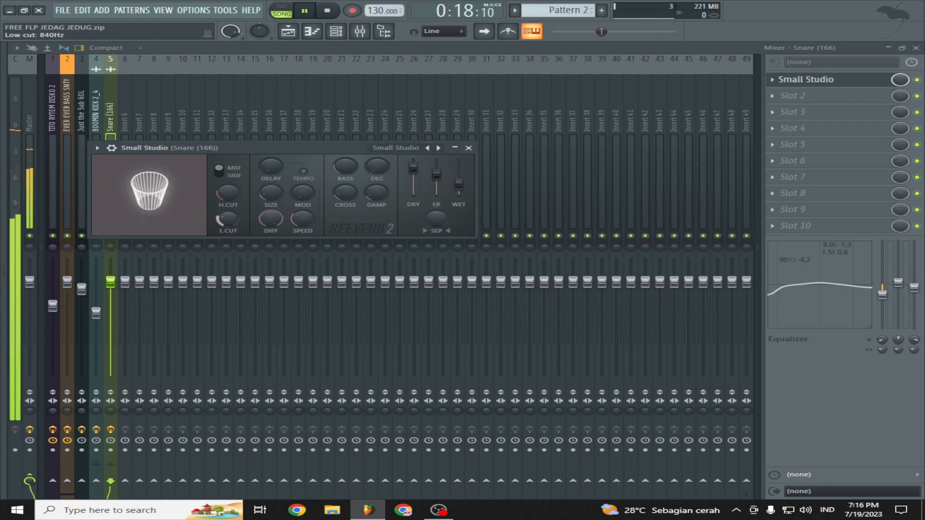
Step: Unmute Track 2, play it with the snare and lower the Snare (166) mixer track's volume to just under 90%
{"action": "left_click", "coordinate": [296, 40]}
{"action": "key", "text": "space"}
{"action": "key", "text": "space"}
{"action": "key", "text": "space"}
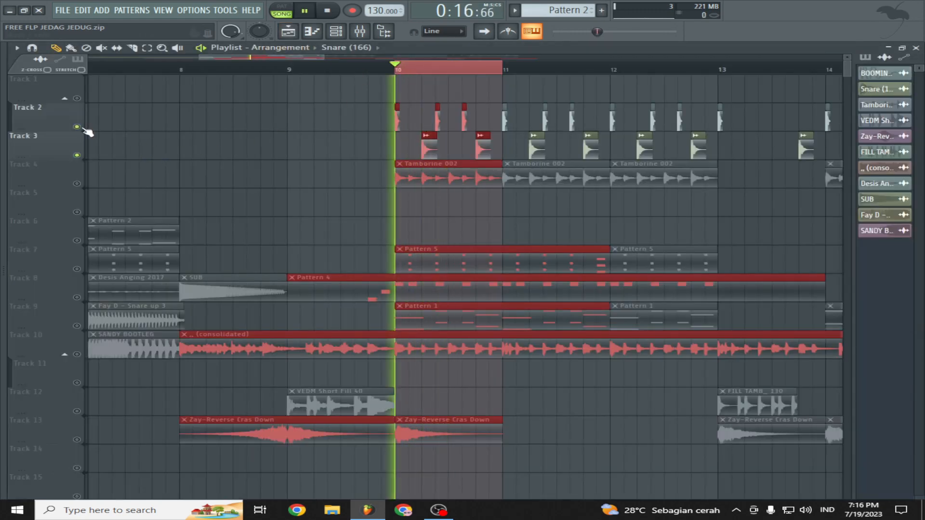
{"action": "double_click", "coordinate": [427, 145]}
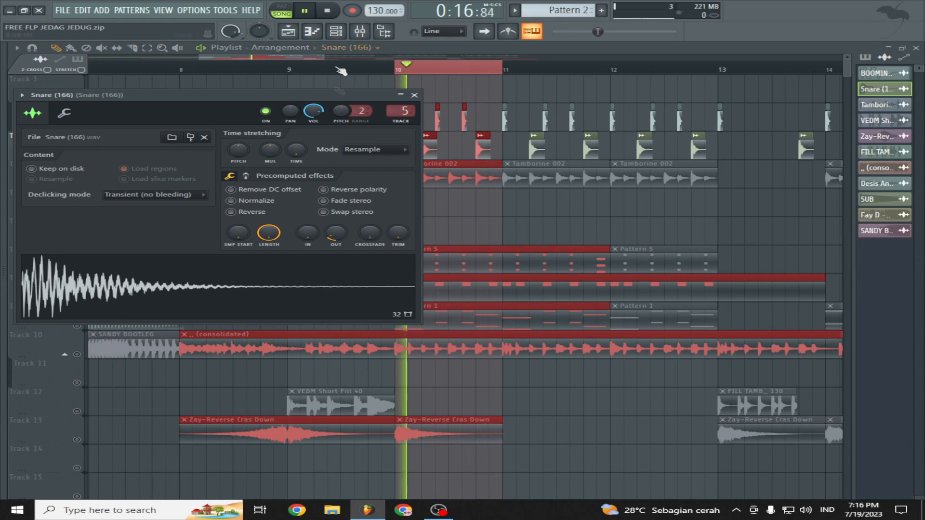
{"action": "double_click", "coordinate": [401, 111]}
{"action": "left_click_drag", "start_coordinate": [116, 287], "coordinate": [115, 298]}
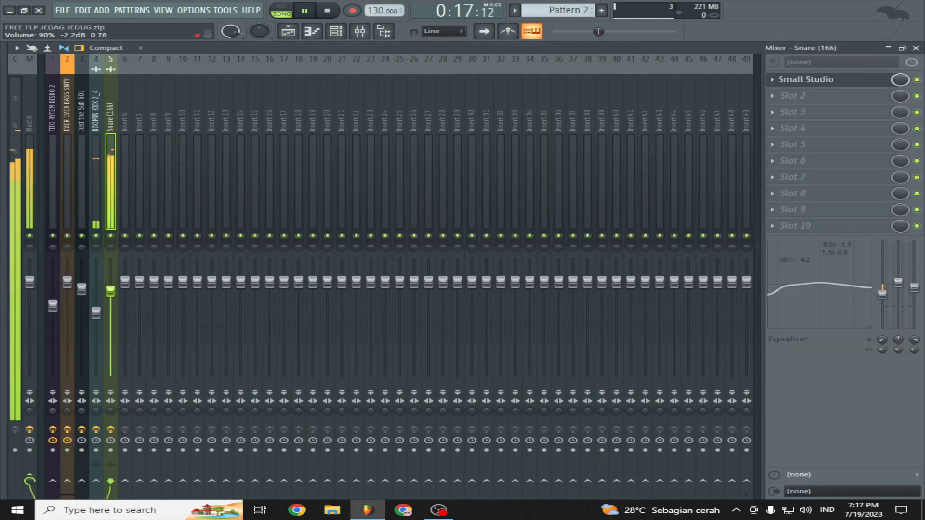
{"action": "left_click_drag", "start_coordinate": [111, 291], "coordinate": [111, 293]}
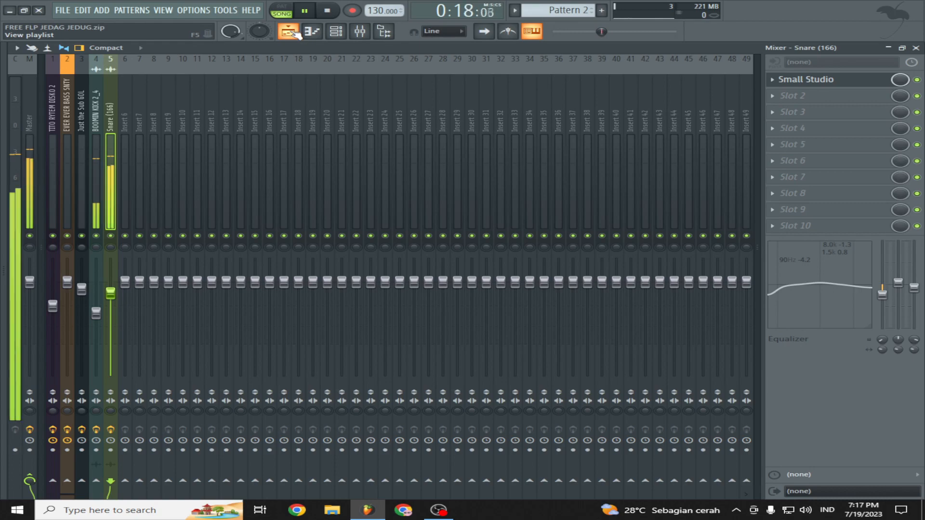
Step: Unmute Track 4 in the playlist and check the Tamborine 002 sample's channel settings during playback
{"action": "left_click", "coordinate": [289, 31]}
{"action": "key", "text": "space"}
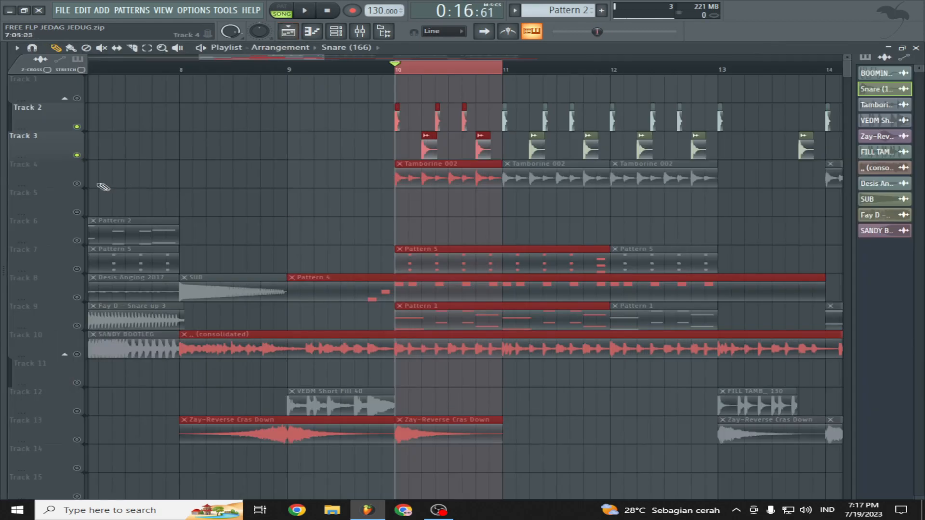
{"action": "left_click", "coordinate": [77, 184]}
{"action": "key", "text": "space"}
{"action": "double_click", "coordinate": [442, 176]}
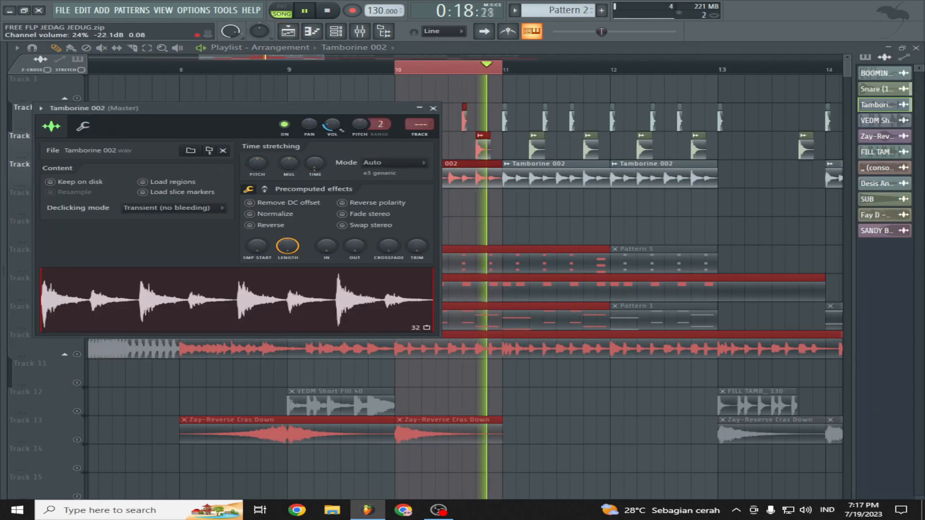
{"action": "key", "text": "Escape"}
{"action": "key", "text": "space"}
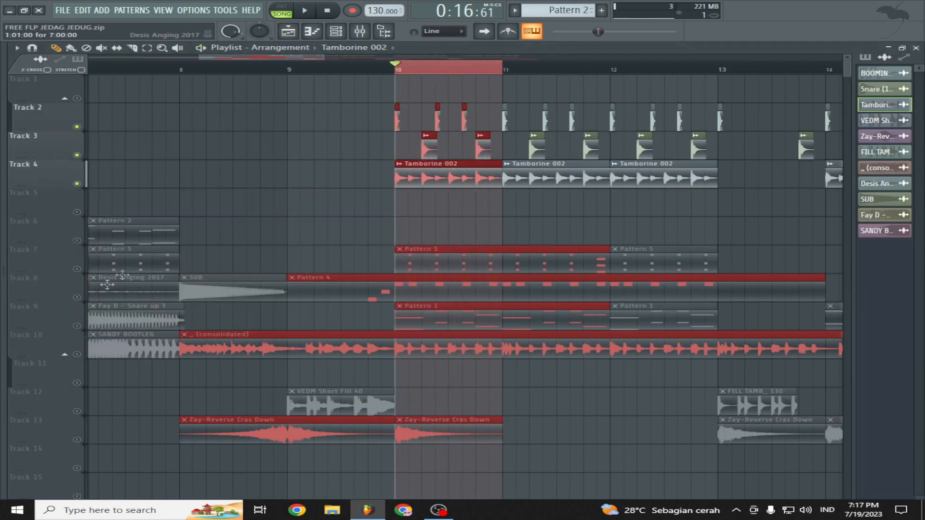
Step: Unmute Track 7 and clear the loop selection over bar 10 during playback
{"action": "left_click", "coordinate": [77, 269]}
{"action": "key", "text": "space"}
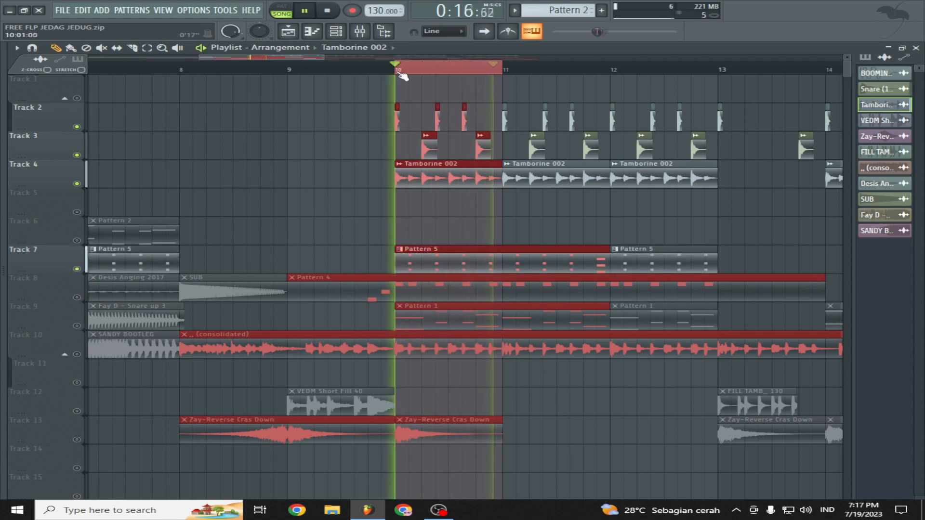
{"action": "left_click", "coordinate": [400, 73]}
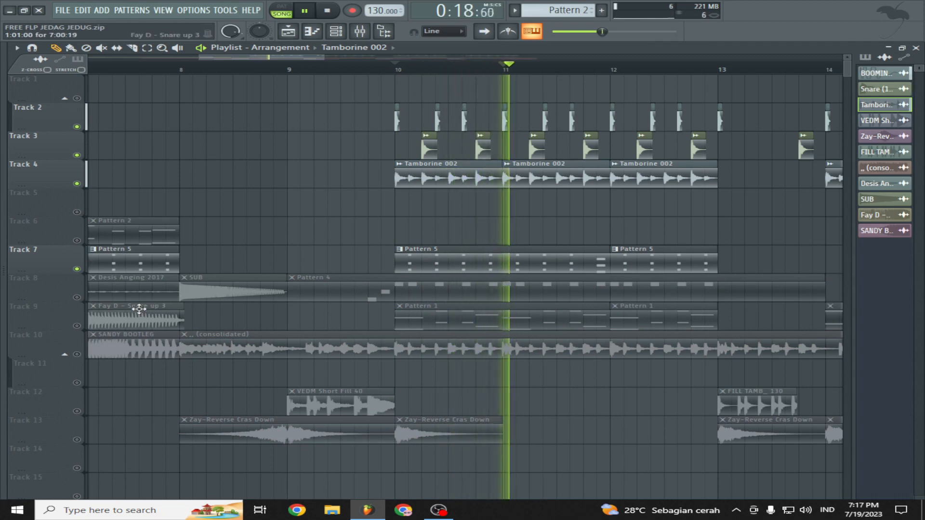
Step: Unmute Tracks 9 and 8 and replay the arrangement
{"action": "left_click", "coordinate": [119, 327]}
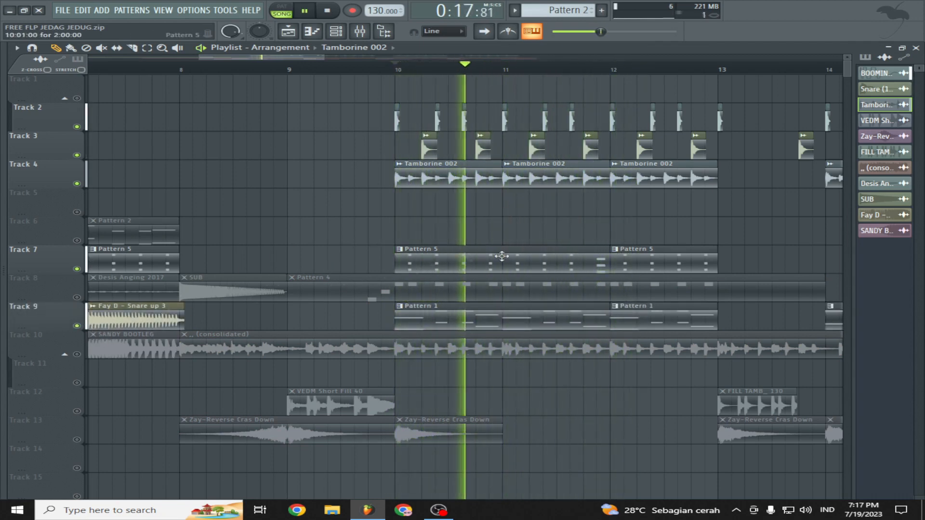
{"action": "left_click_drag", "start_coordinate": [324, 57], "coordinate": [366, 63]}
{"action": "key", "text": "space"}
{"action": "left_click", "coordinate": [77, 297]}
{"action": "key", "text": "space"}
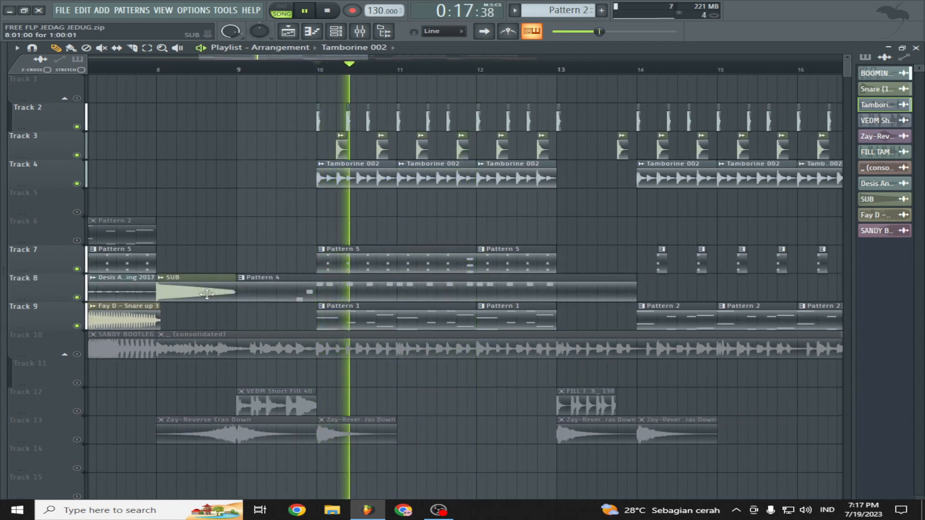
Step: Open Pattern 4 from Track 8 and bring up the mixer track of its EVER EVER BASS SNTY channel
{"action": "double_click", "coordinate": [362, 295]}
{"action": "key", "text": "space"}
{"action": "left_click", "coordinate": [286, 30]}
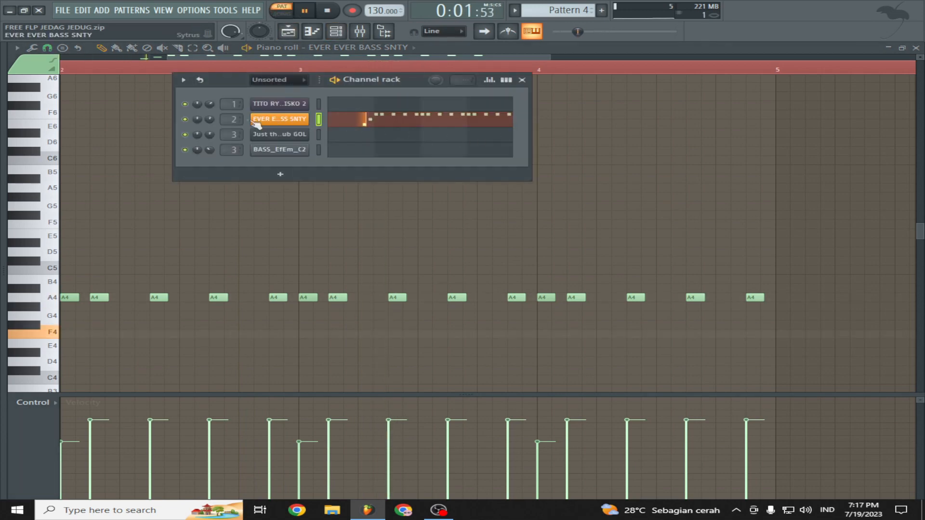
{"action": "left_click", "coordinate": [272, 120]}
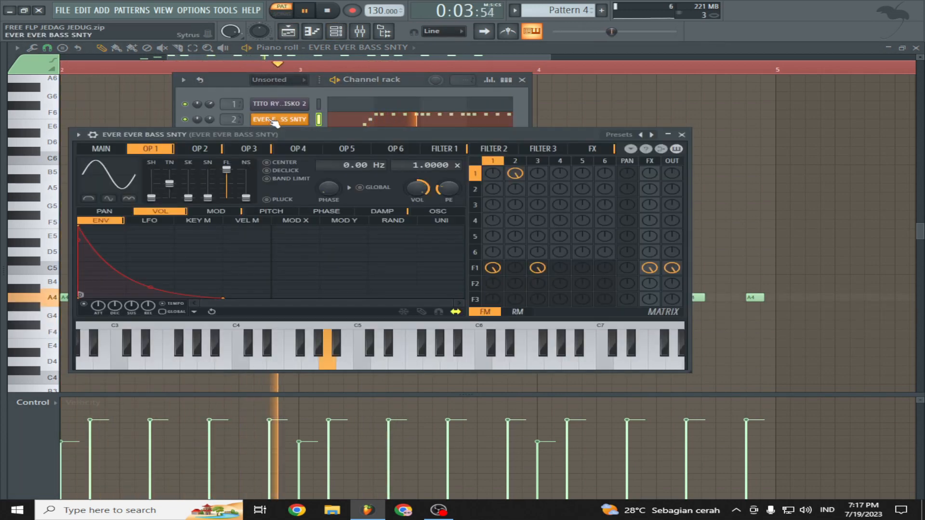
{"action": "double_click", "coordinate": [234, 120]}
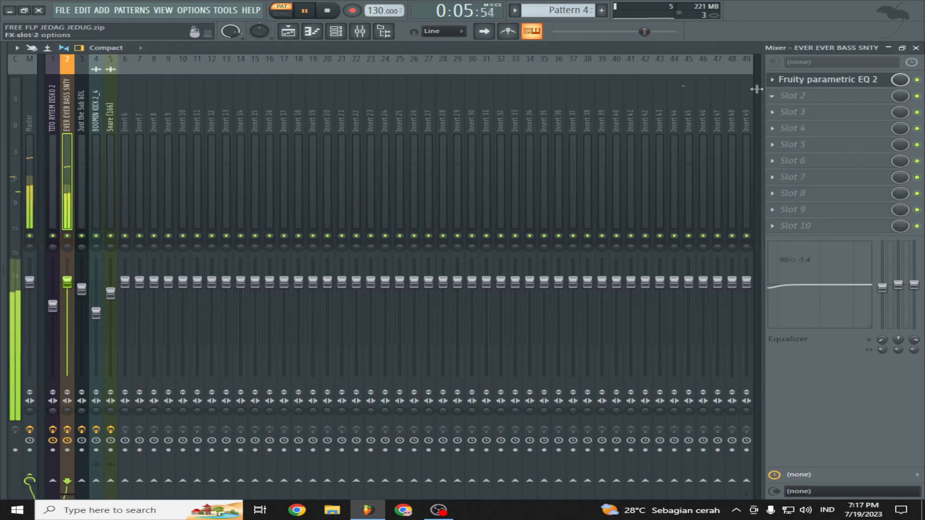
Step: Adjust the bass track's Fruity parametric EQ 2 by raising band 1 slightly and deepening the band 2 cut
{"action": "left_click", "coordinate": [827, 79]}
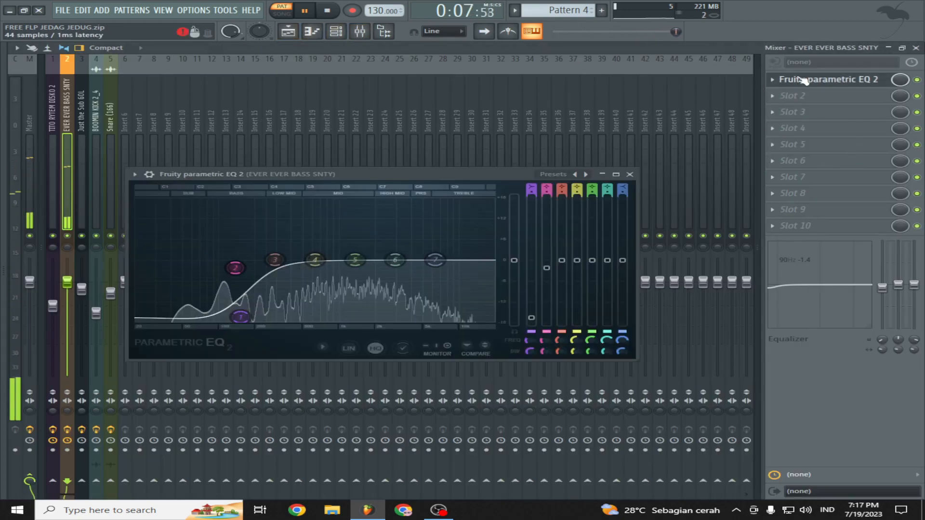
{"action": "left_click_drag", "start_coordinate": [240, 317], "coordinate": [240, 312]}
{"action": "left_click_drag", "start_coordinate": [235, 268], "coordinate": [252, 281]}
{"action": "key", "text": "space"}
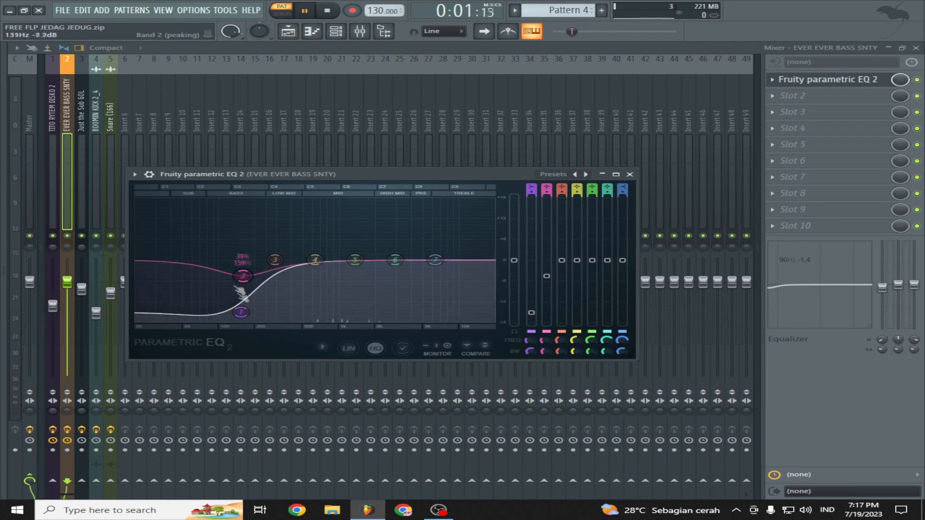
{"action": "left_click_drag", "start_coordinate": [241, 312], "coordinate": [245, 276]}
Step: Check the EVER EVER BASS SNTY channel in the channel rack and listen to the arrangement around bars 10 to 17
{"action": "key", "text": "F6"}
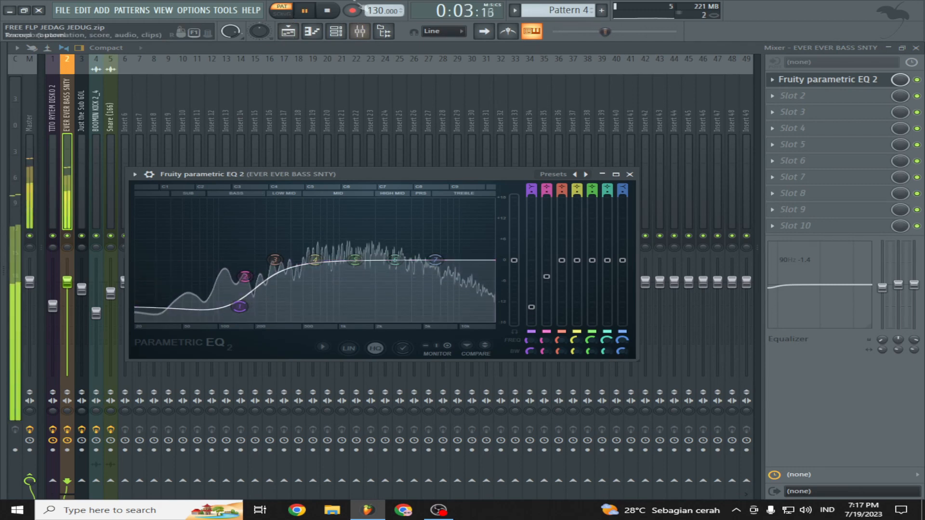
{"action": "key", "text": "space"}
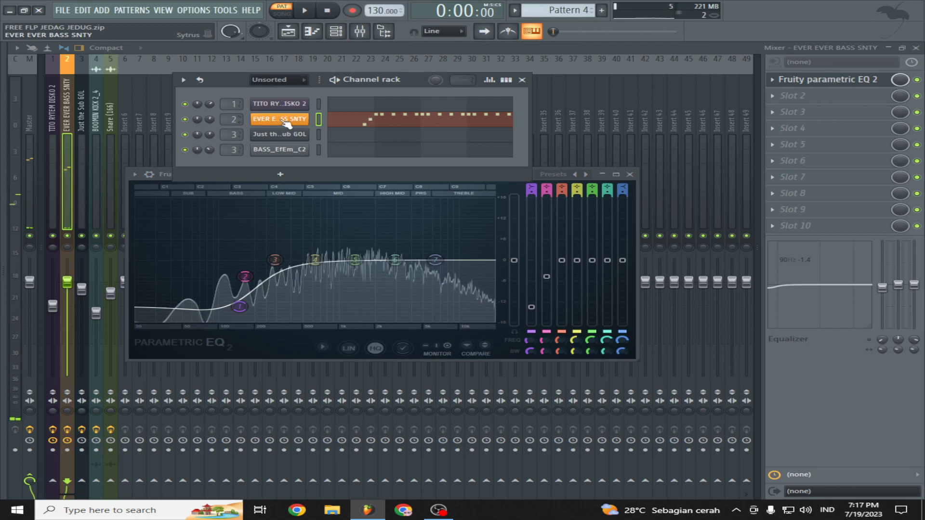
{"action": "left_click", "coordinate": [287, 122]}
{"action": "key", "text": "space"}
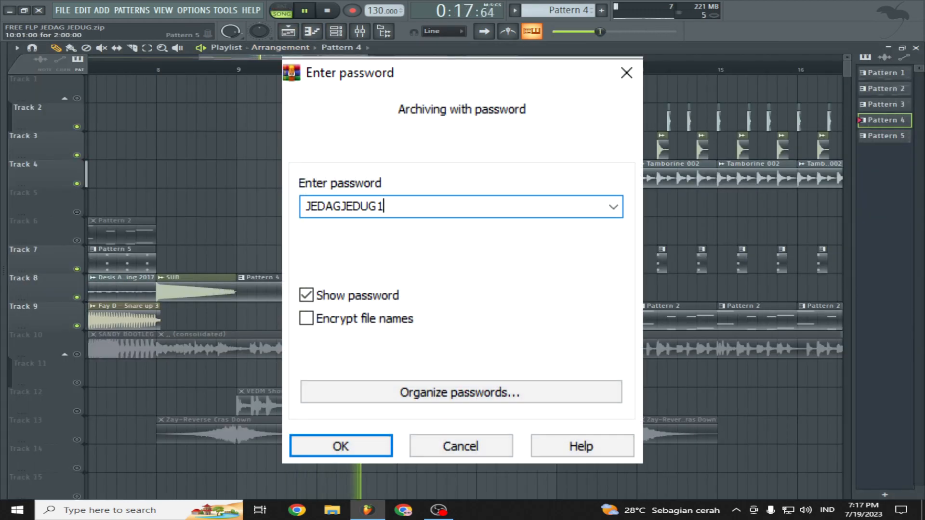
{"action": "scroll", "coordinate": [640, 316], "scroll_direction": "down", "scroll_amount": 3}
{"action": "scroll", "coordinate": [541, 318], "scroll_direction": "up", "scroll_amount": 2}
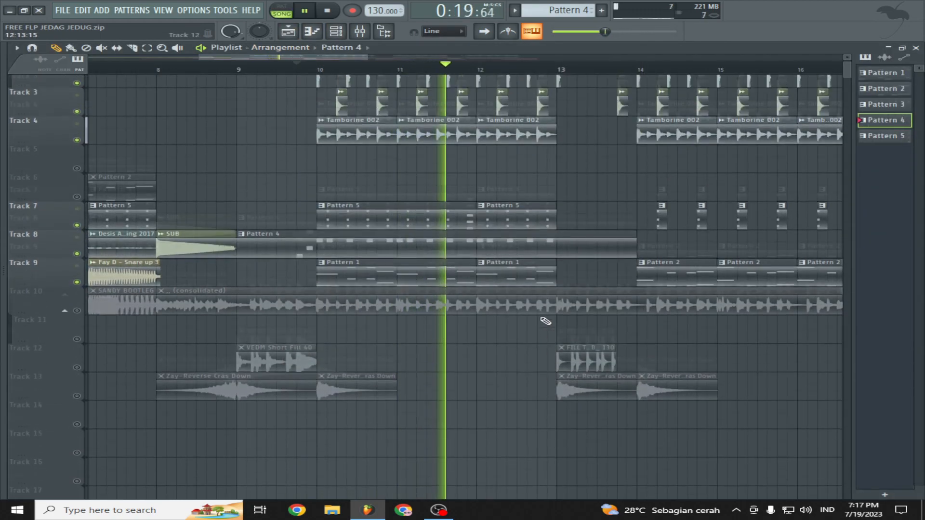
{"action": "scroll", "coordinate": [546, 321], "scroll_direction": "up", "scroll_amount": 2}
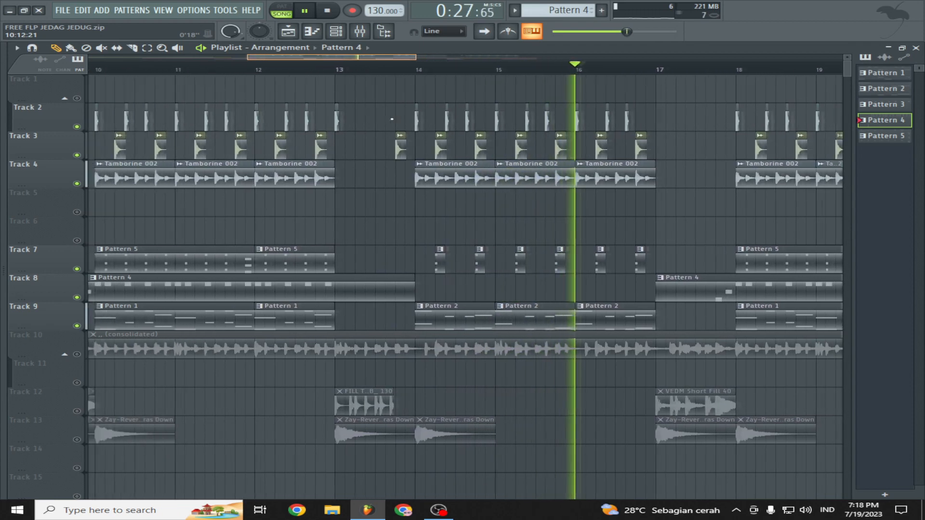
{"action": "scroll", "coordinate": [392, 119], "scroll_direction": "left", "scroll_amount": 3}
{"action": "scroll", "coordinate": [363, 206], "scroll_direction": "down", "scroll_amount": 3}
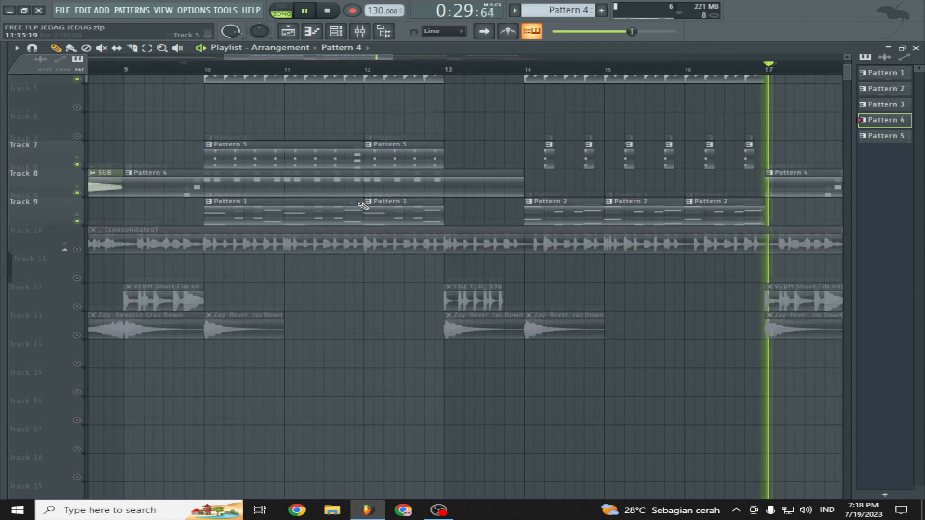
{"action": "scroll", "coordinate": [313, 224], "scroll_direction": "down", "scroll_amount": 1}
{"action": "key", "text": "space"}
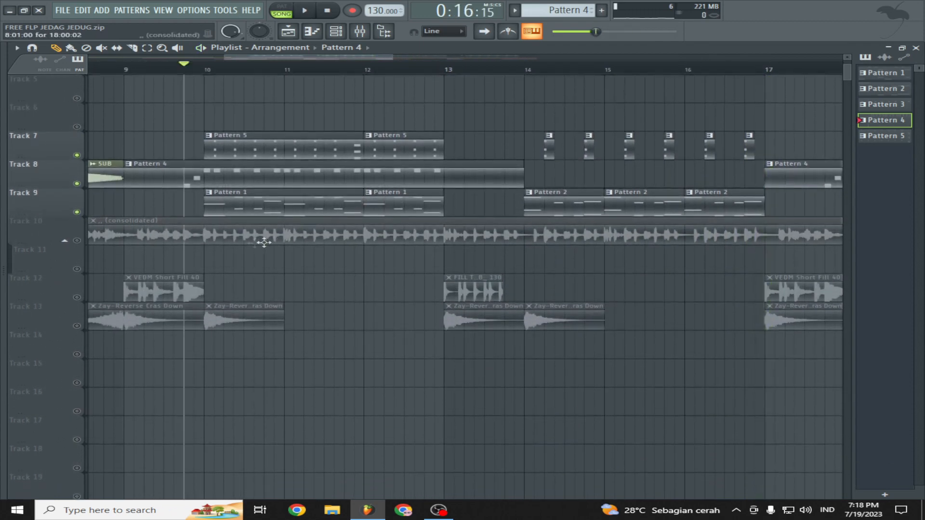
Step: Solo Track 10, route its _ (consolidated) sample to mixer track 6 and add Fruity parametric EQ 2 to slot 1
{"action": "right_click", "coordinate": [78, 242]}
{"action": "key", "text": "space"}
{"action": "double_click", "coordinate": [303, 230]}
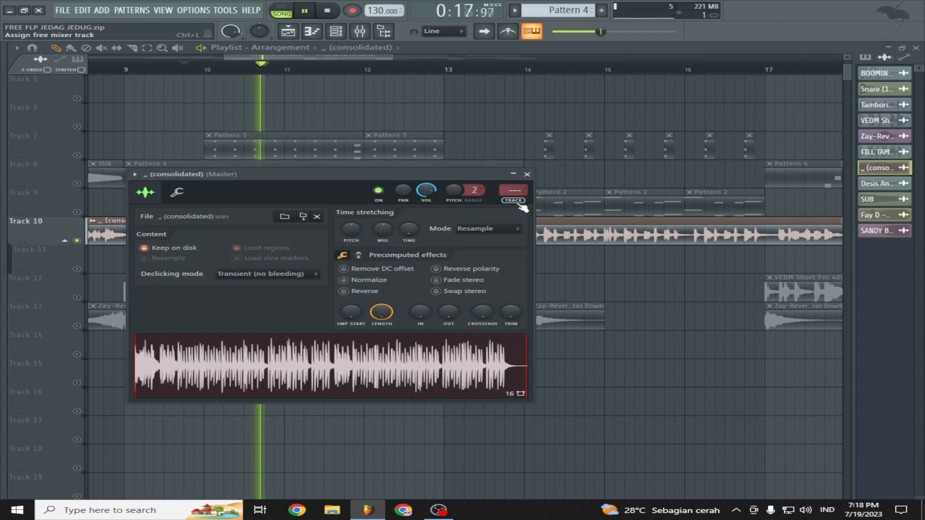
{"action": "key", "text": "F9"}
{"action": "left_click", "coordinate": [771, 83]}
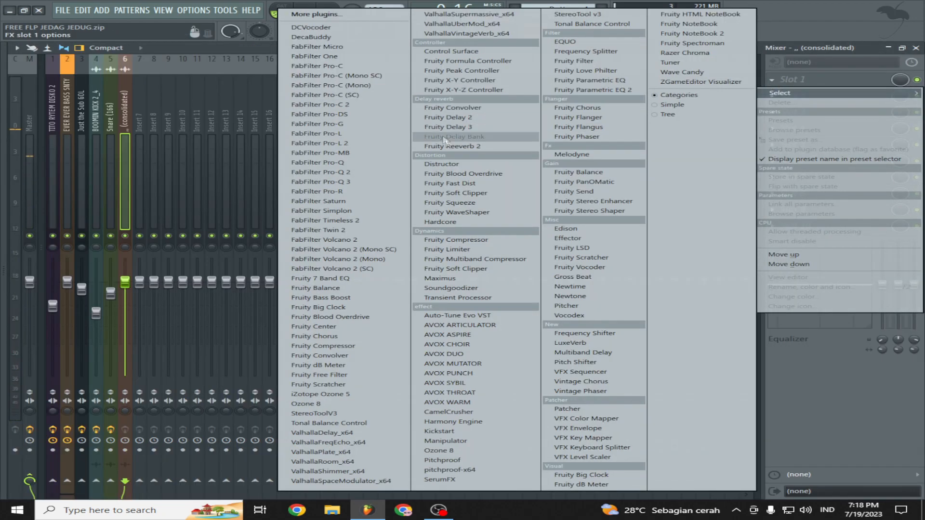
{"action": "left_click", "coordinate": [616, 92]}
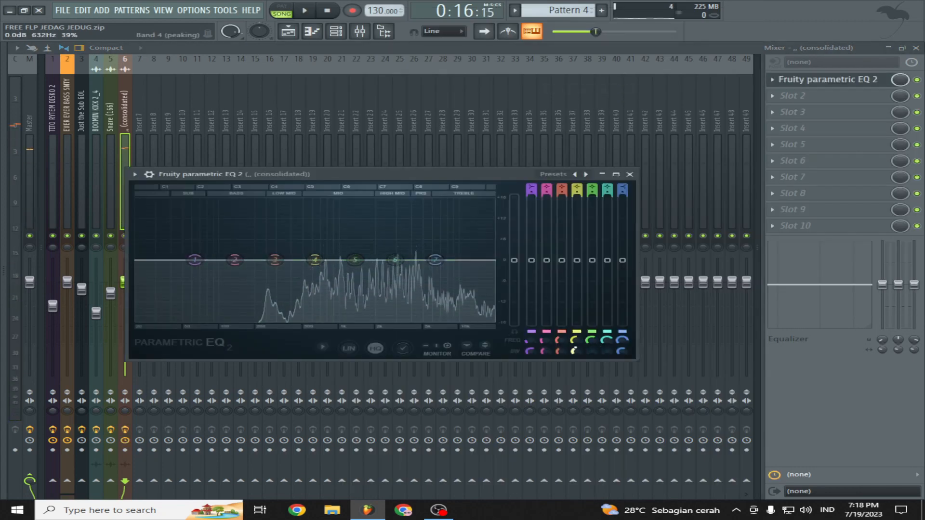
Step: Sweep for resonances in track 6's Fruity parametric EQ 2 and slightly cut bands 6, 5, 4 and 3, placing band 3 at 2542 Hz, -1.5 dB
{"action": "left_click_drag", "start_coordinate": [395, 260], "coordinate": [400, 198]}
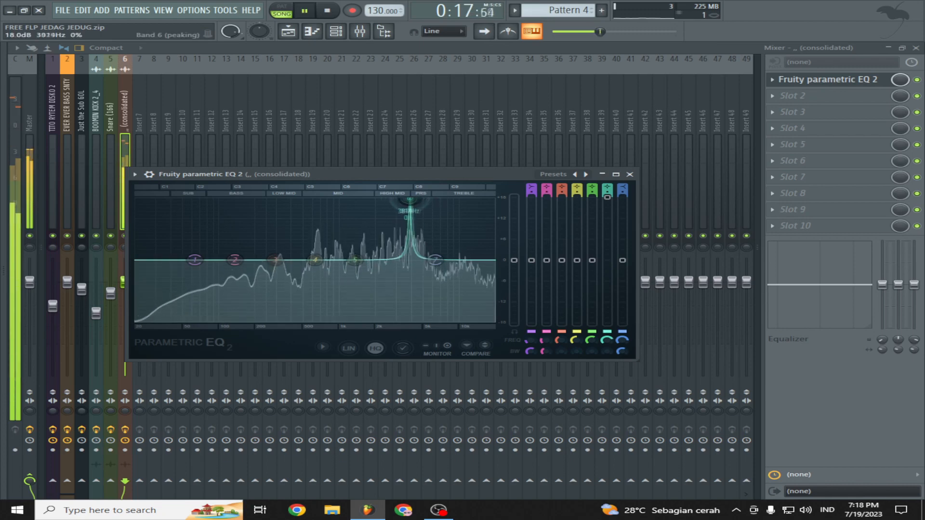
{"action": "key", "text": "space"}
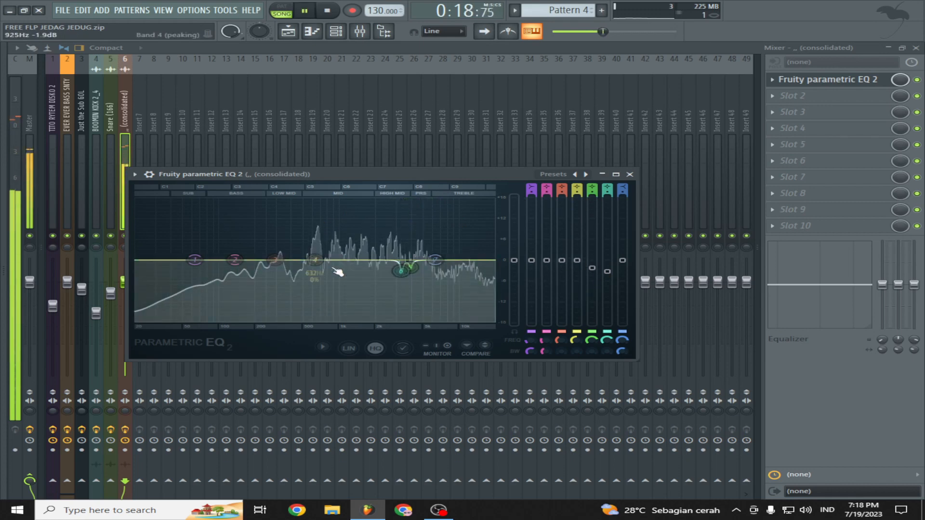
{"action": "key", "text": "space"}
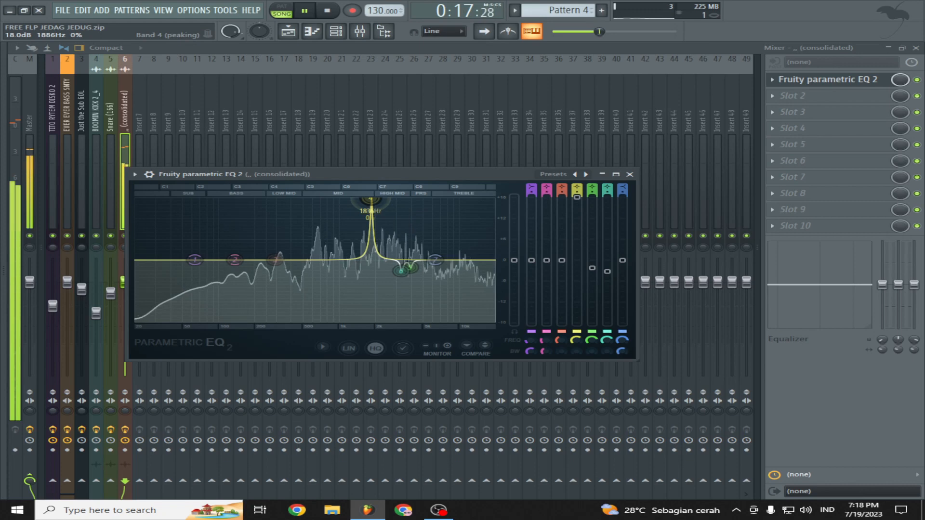
{"action": "left_click_drag", "start_coordinate": [574, 220], "coordinate": [575, 224]}
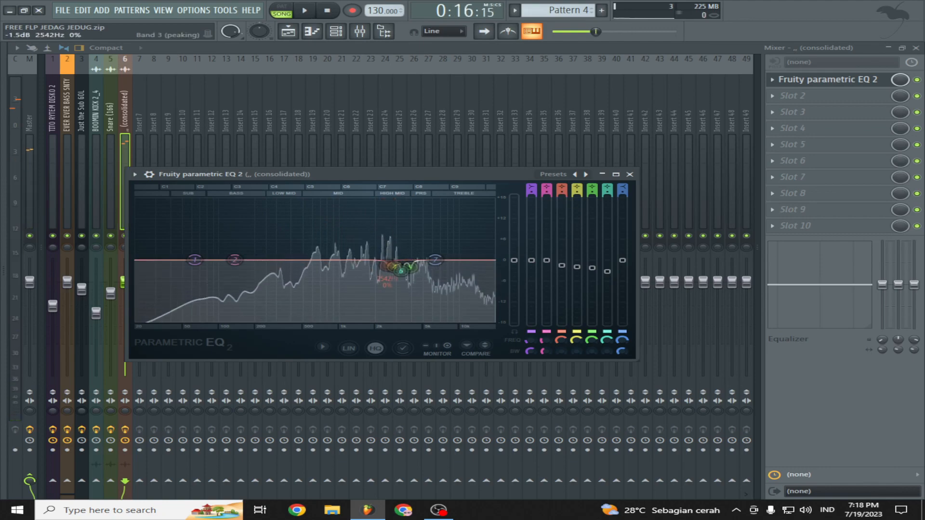
{"action": "key", "text": "space"}
Step: Add Fruity delay bank to slot 2 of the _ (consolidated) mixer track and load its 6 voice choir preset
{"action": "left_click", "coordinate": [791, 104]}
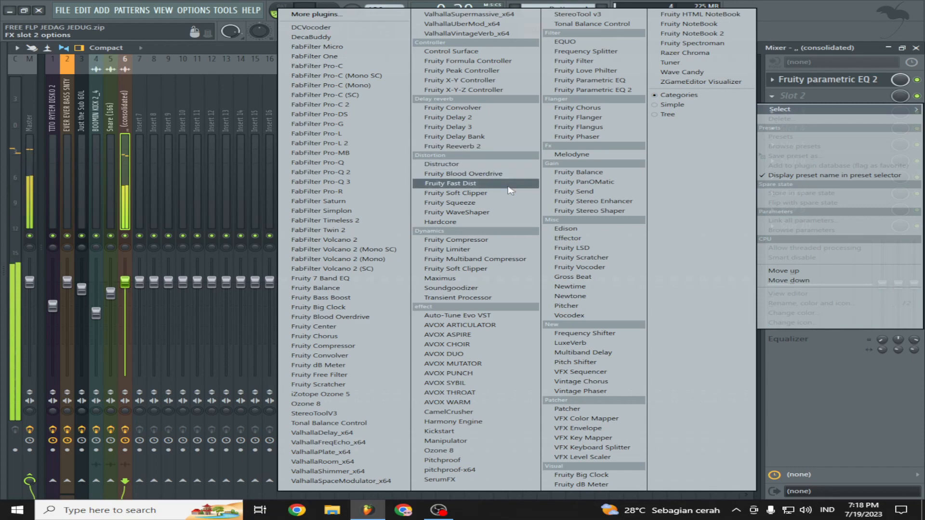
{"action": "left_click", "coordinate": [510, 141]}
{"action": "key", "text": "space"}
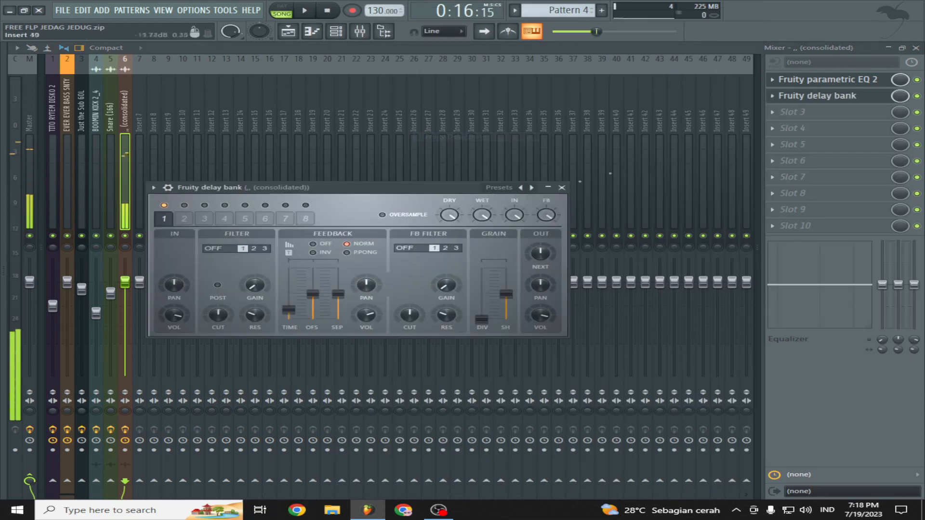
{"action": "right_click", "coordinate": [520, 188]}
{"action": "left_click", "coordinate": [587, 208]}
{"action": "key", "text": "space"}
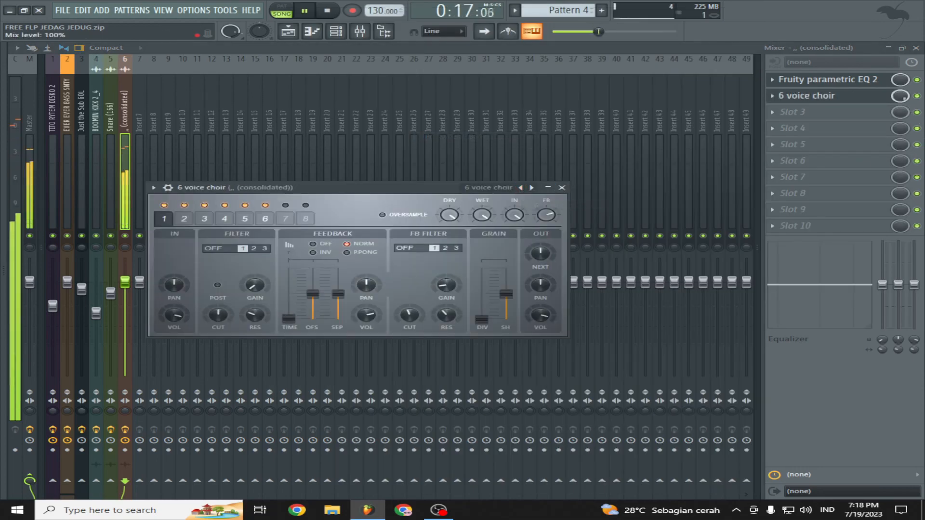
Step: Set the 6 voice choir mix level to 15% and reorder the effects, placing it in slot 3 and Fruity parametric EQ 2 in slot 5
{"action": "left_click_drag", "start_coordinate": [900, 96], "coordinate": [900, 111]}
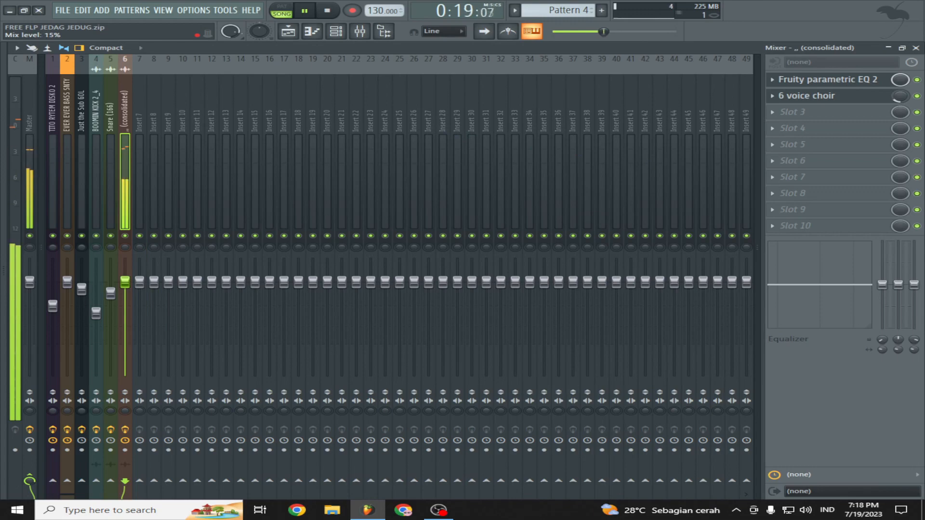
{"action": "scroll", "coordinate": [862, 102], "scroll_direction": "down", "scroll_amount": 2}
{"action": "scroll", "coordinate": [842, 83], "scroll_direction": "down", "scroll_amount": 4}
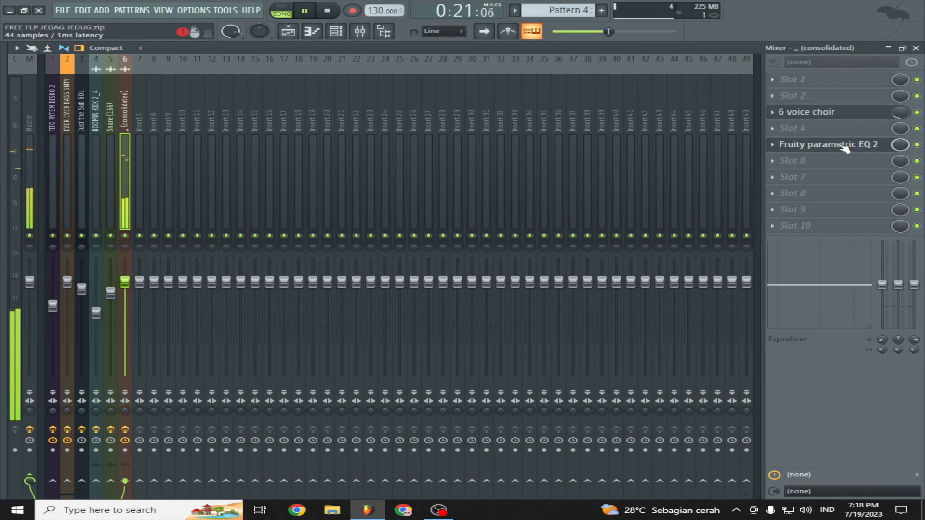
Step: Return to the playlist, unsolo Track 10 and play the full arrangement from the beginning
{"action": "left_click", "coordinate": [285, 34]}
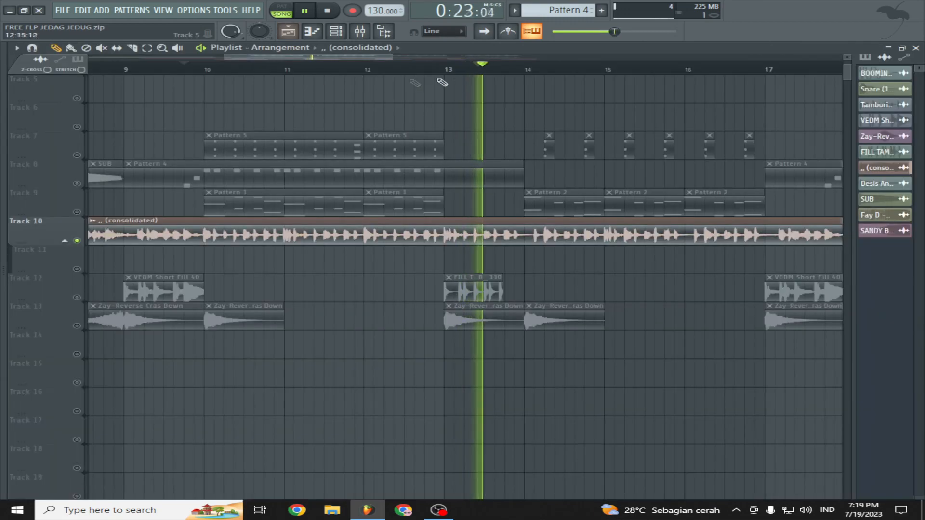
{"action": "key", "text": "space"}
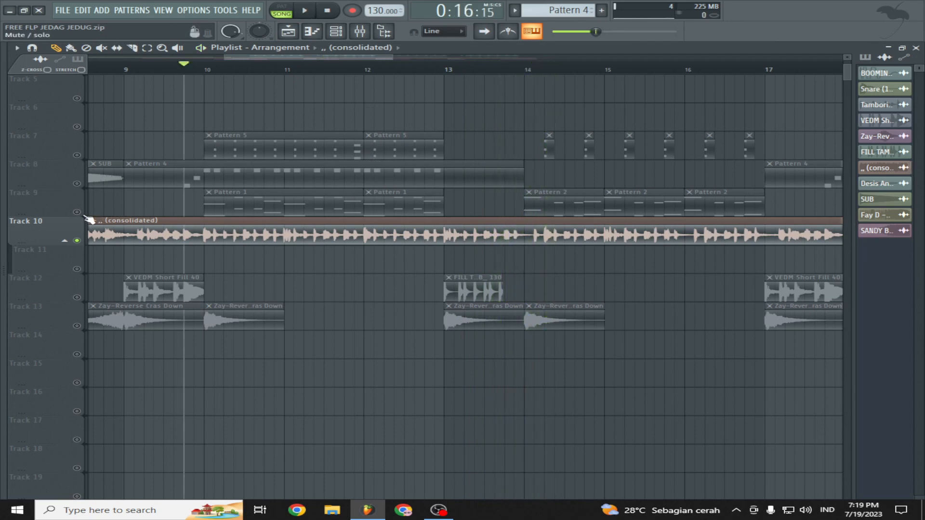
{"action": "scroll", "coordinate": [340, 215], "scroll_direction": "up", "scroll_amount": 4}
{"action": "left_click", "coordinate": [327, 11]}
{"action": "key", "text": "space"}
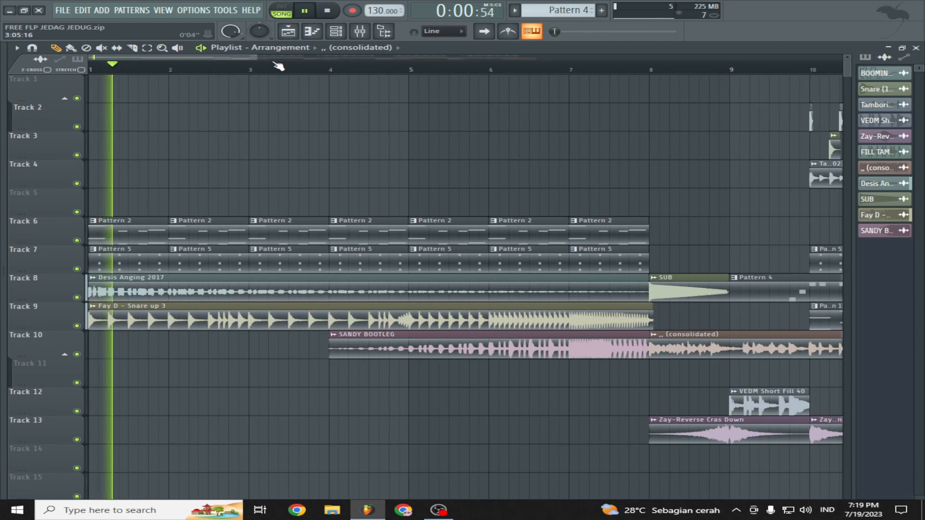
Step: Turn on auto-scrolling so the playlist follows the playhead during playback
{"action": "left_click_drag", "start_coordinate": [263, 58], "coordinate": [224, 58]}
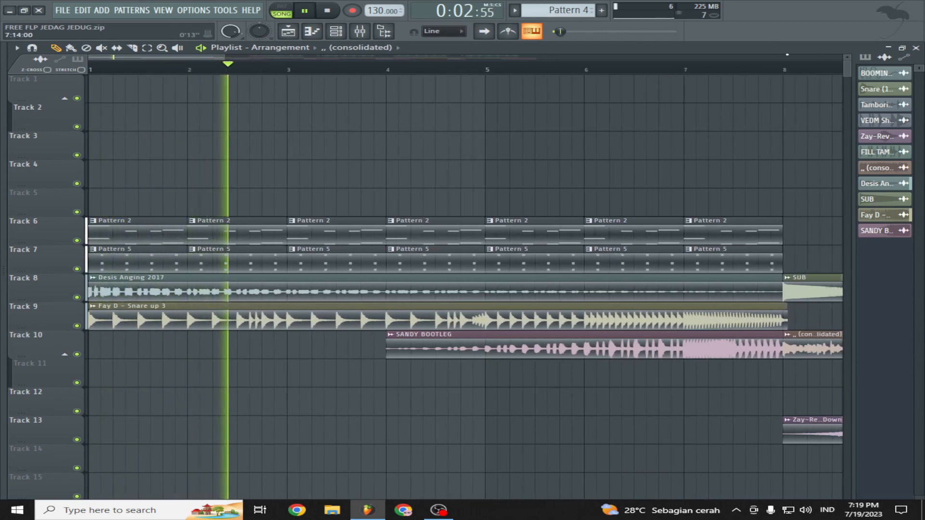
{"action": "left_click_drag", "start_coordinate": [851, 57], "coordinate": [851, 62]}
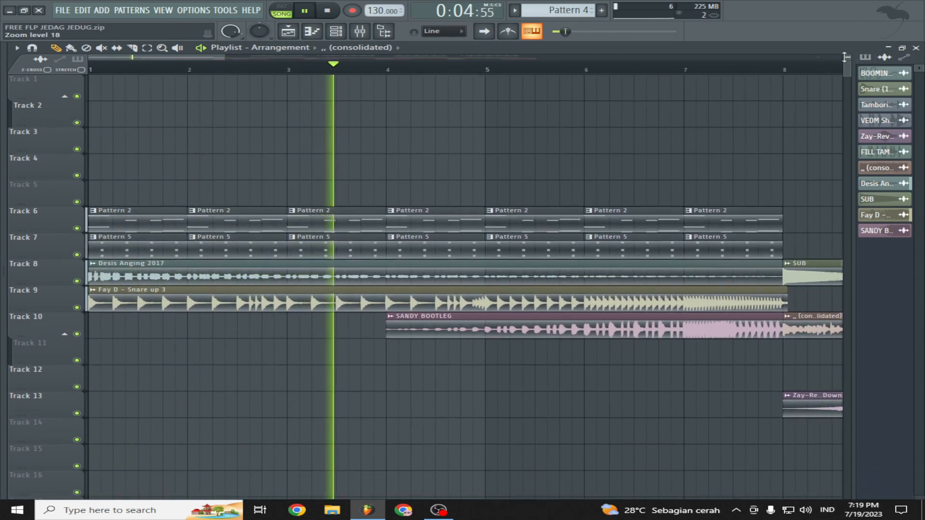
{"action": "left_click", "coordinate": [483, 35]}
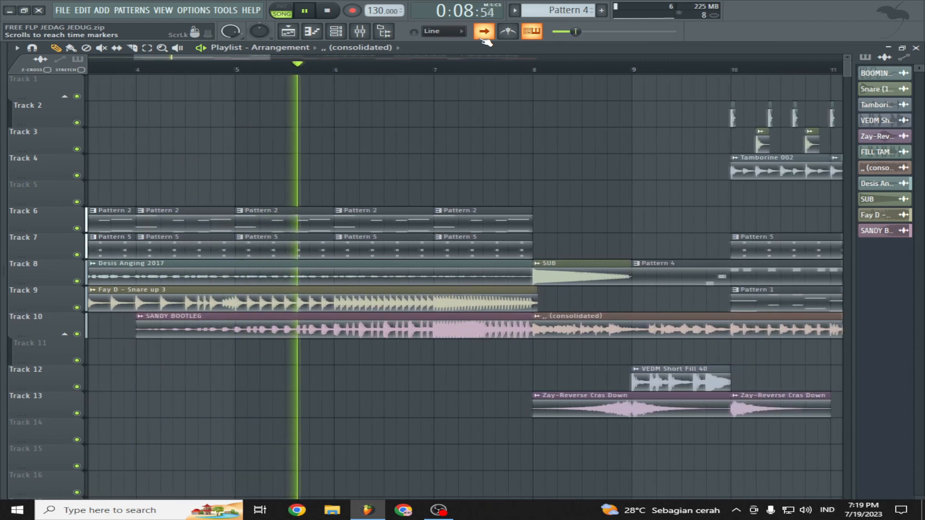
Step: Slightly lower the channel volume of the VEDM Short Fill 40 sample, switch playlist auto-scrolling back on and close the channel settings
{"action": "double_click", "coordinate": [579, 379]}
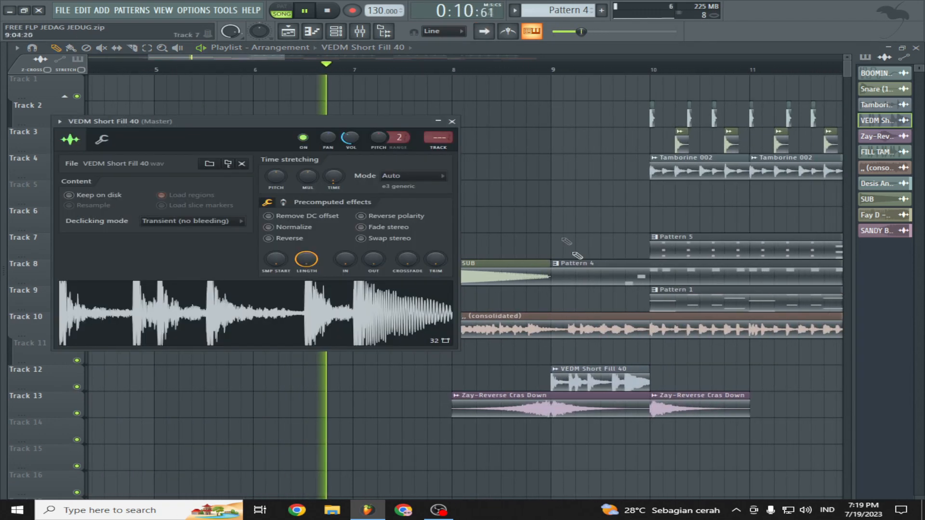
{"action": "left_click_drag", "start_coordinate": [350, 137], "coordinate": [351, 145]}
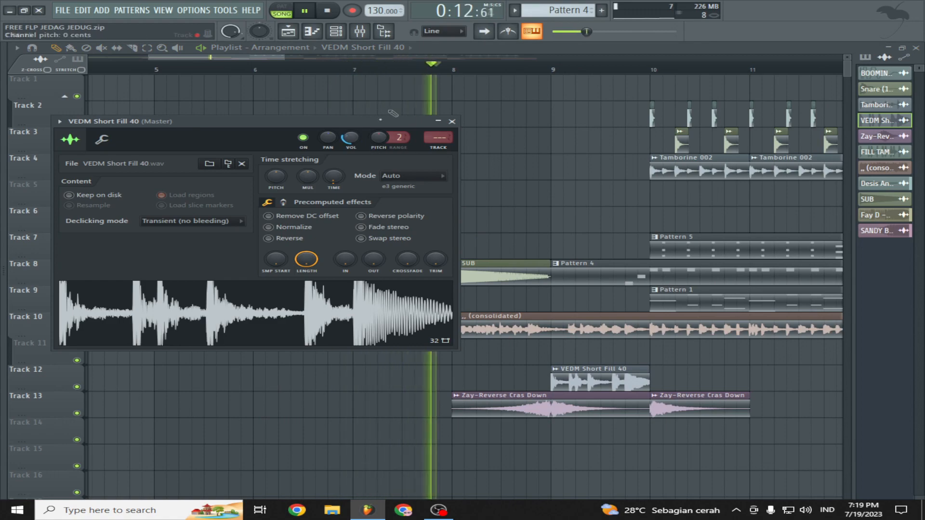
{"action": "left_click", "coordinate": [493, 32]}
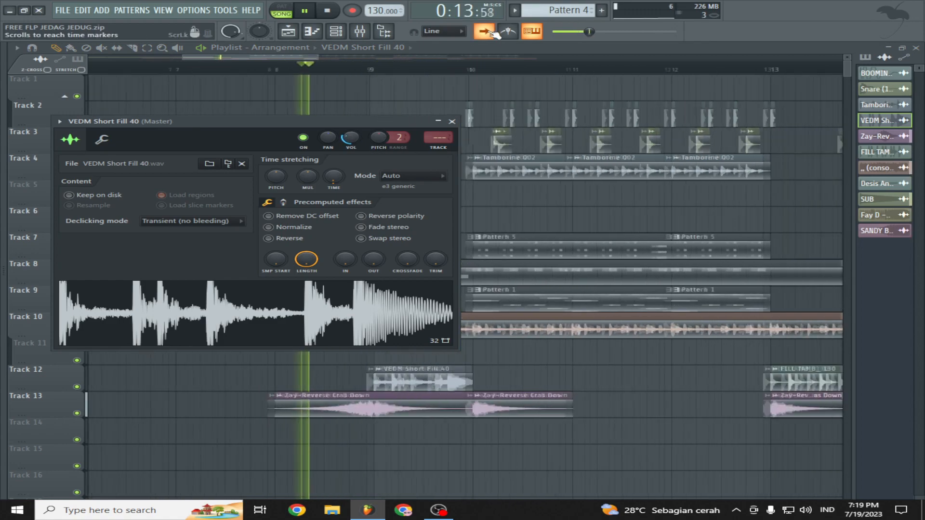
{"action": "left_click", "coordinate": [452, 121]}
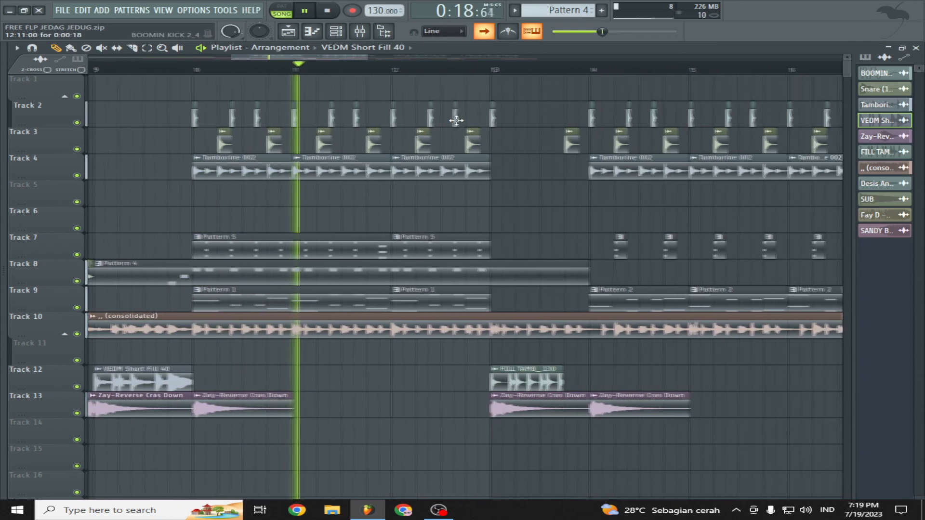
Step: Lower the _ (consolidated) mixer track's volume to 84% (-3.8 dB) during playback and return to the playlist
{"action": "left_click", "coordinate": [359, 32]}
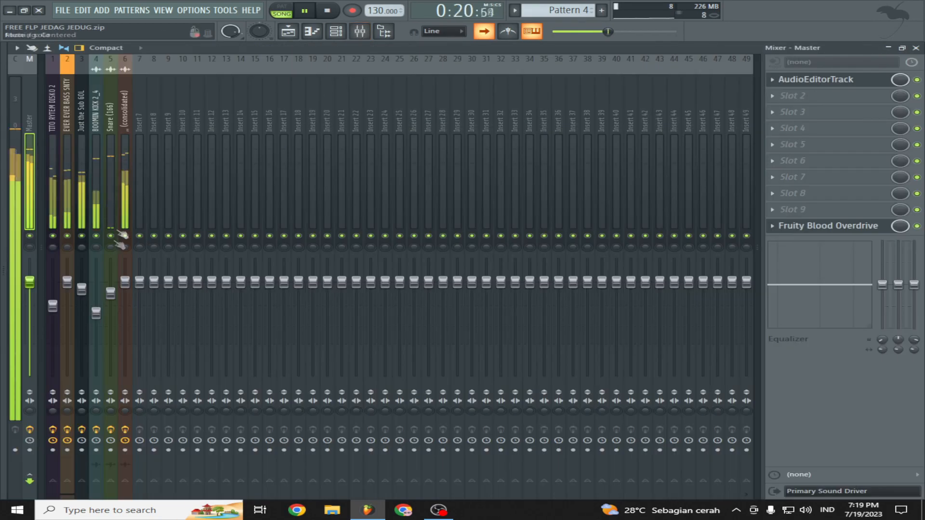
{"action": "left_click_drag", "start_coordinate": [126, 288], "coordinate": [125, 297]}
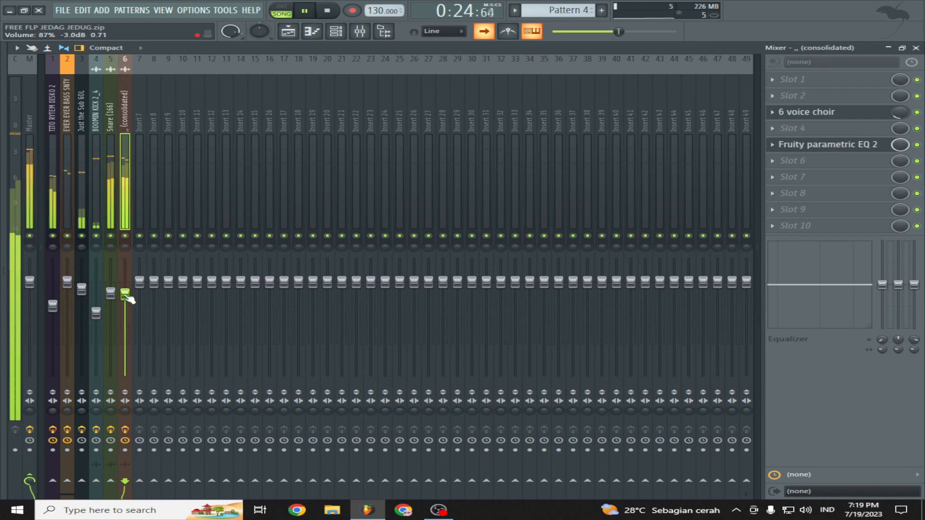
{"action": "left_click_drag", "start_coordinate": [126, 295], "coordinate": [127, 300]}
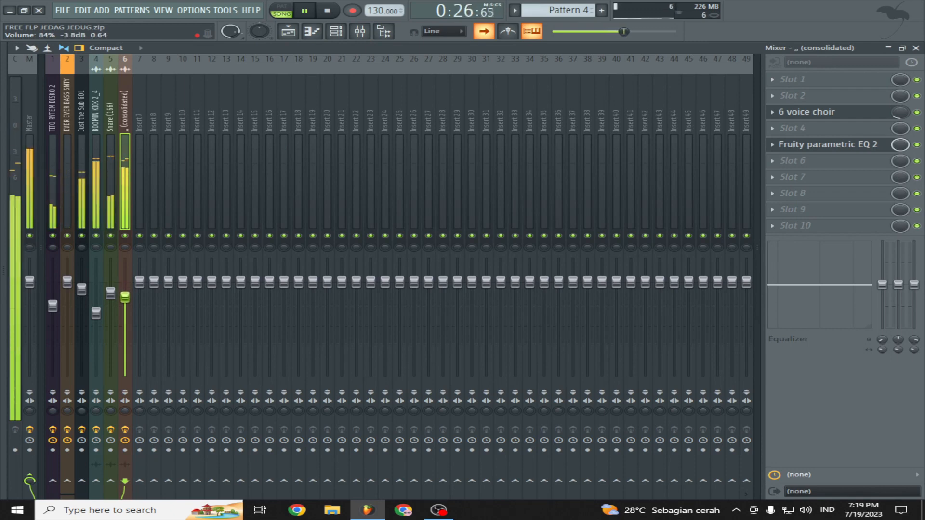
{"action": "left_click", "coordinate": [289, 32]}
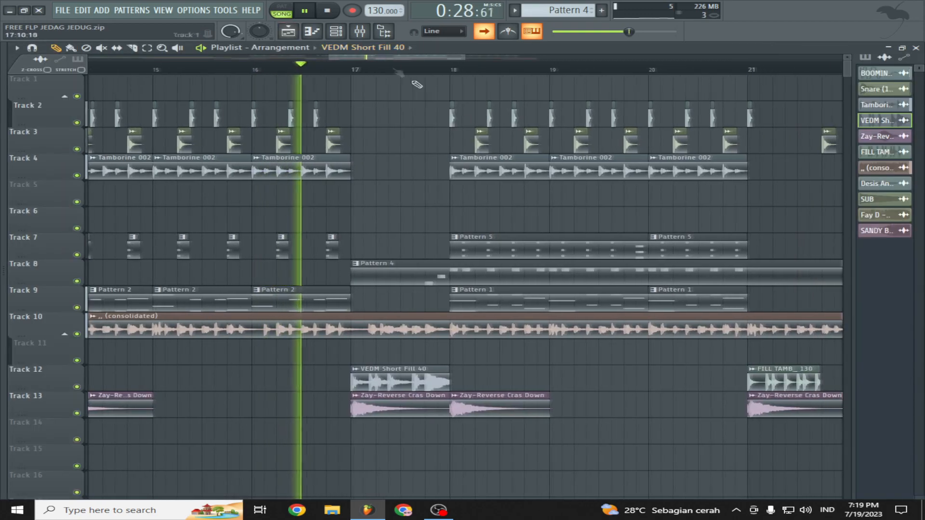